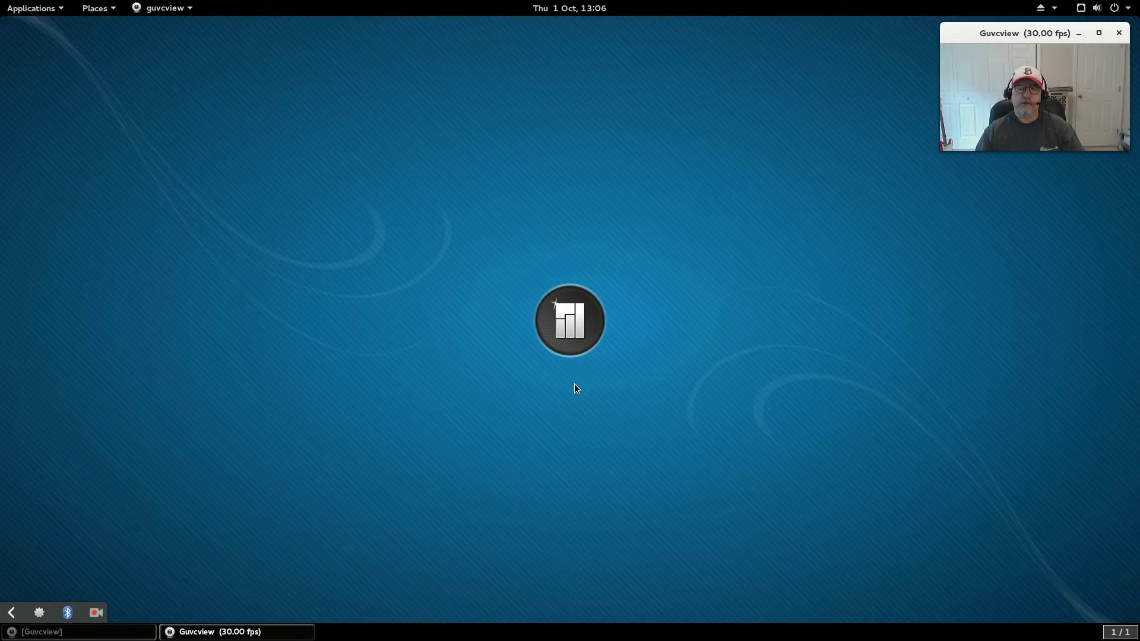
Step: Launch the Nomacs image viewer and move its window clear of the webcam preview
left_click(23, 7)
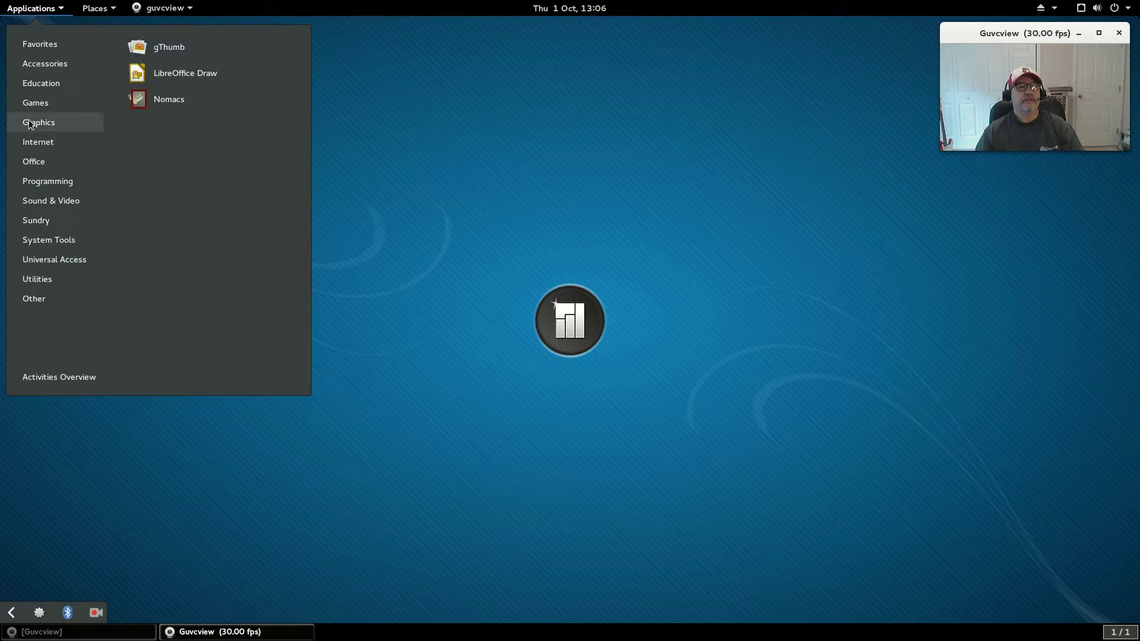
left_click(162, 98)
left_click_drag(612, 70, 578, 51)
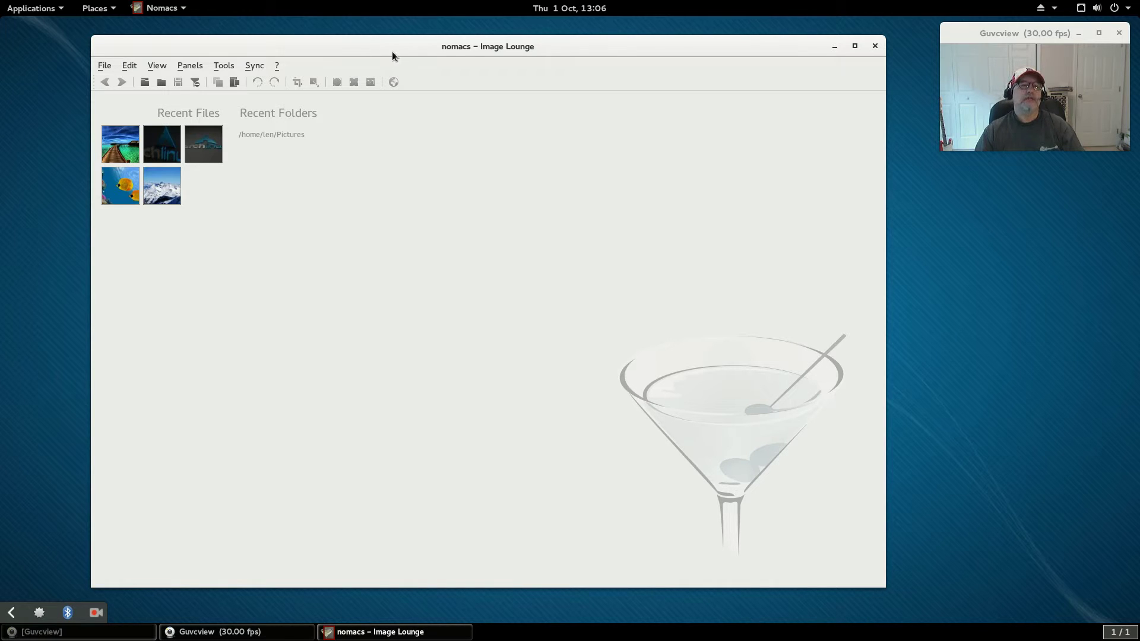
Step: Open the Pictures folder in the home directory as the image directory
left_click(105, 66)
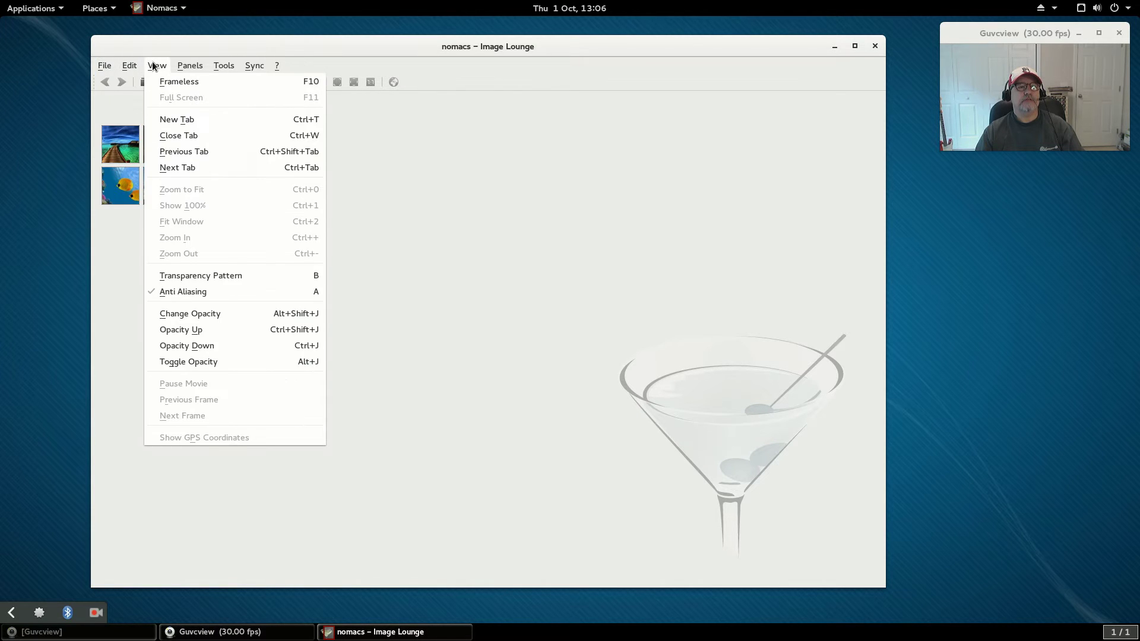
mouse_move(187, 67)
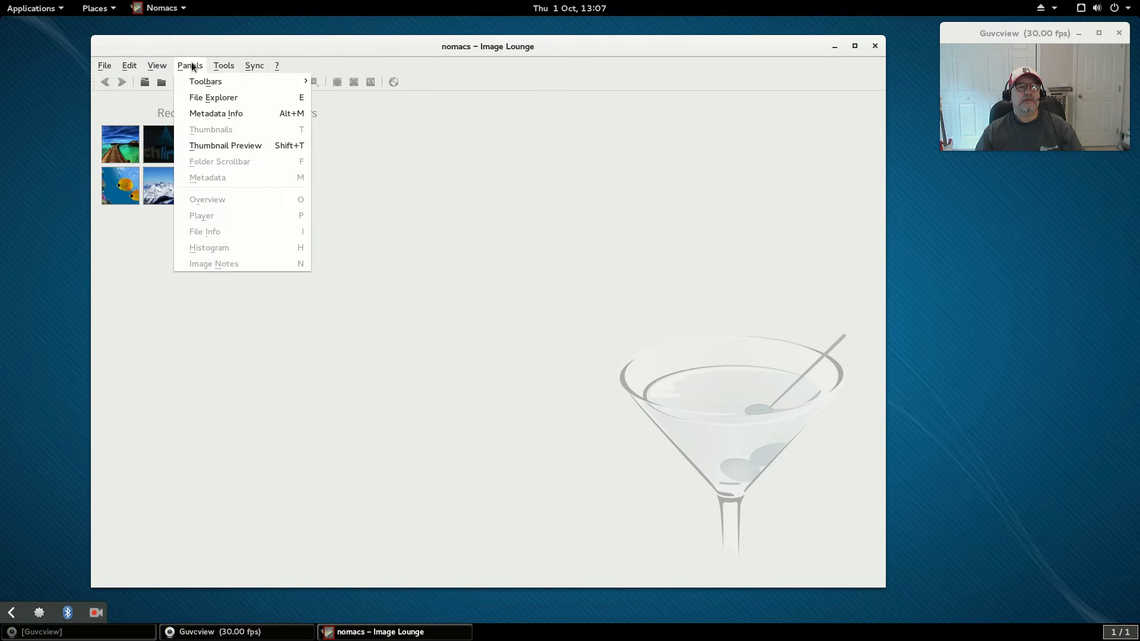
mouse_move(139, 67)
left_click(104, 66)
left_click(104, 65)
left_click(113, 98)
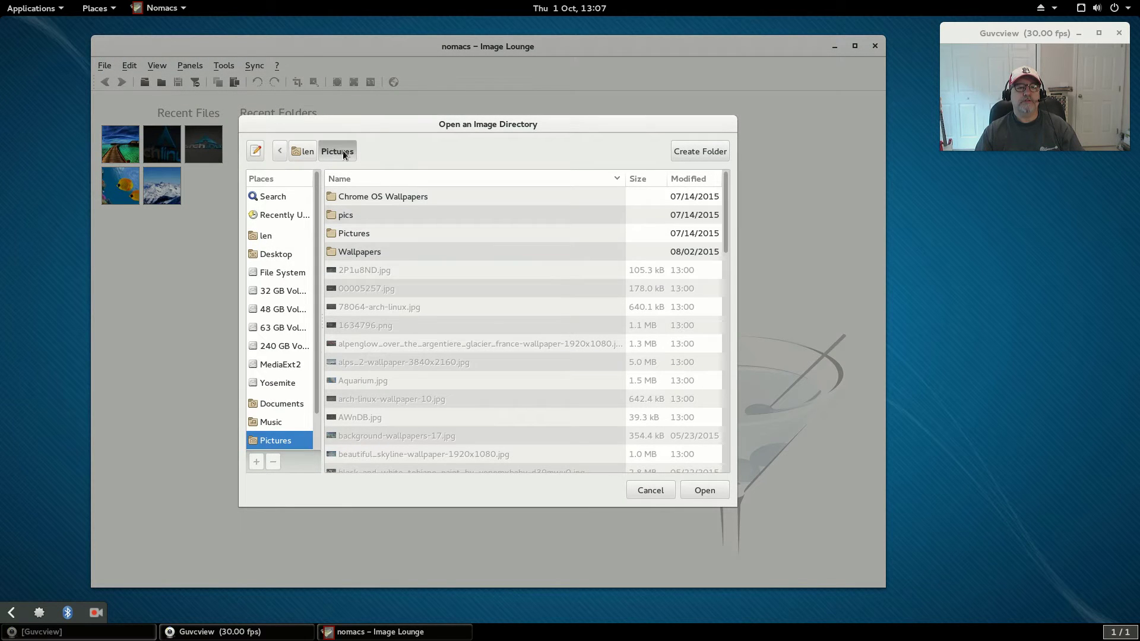
left_click(703, 491)
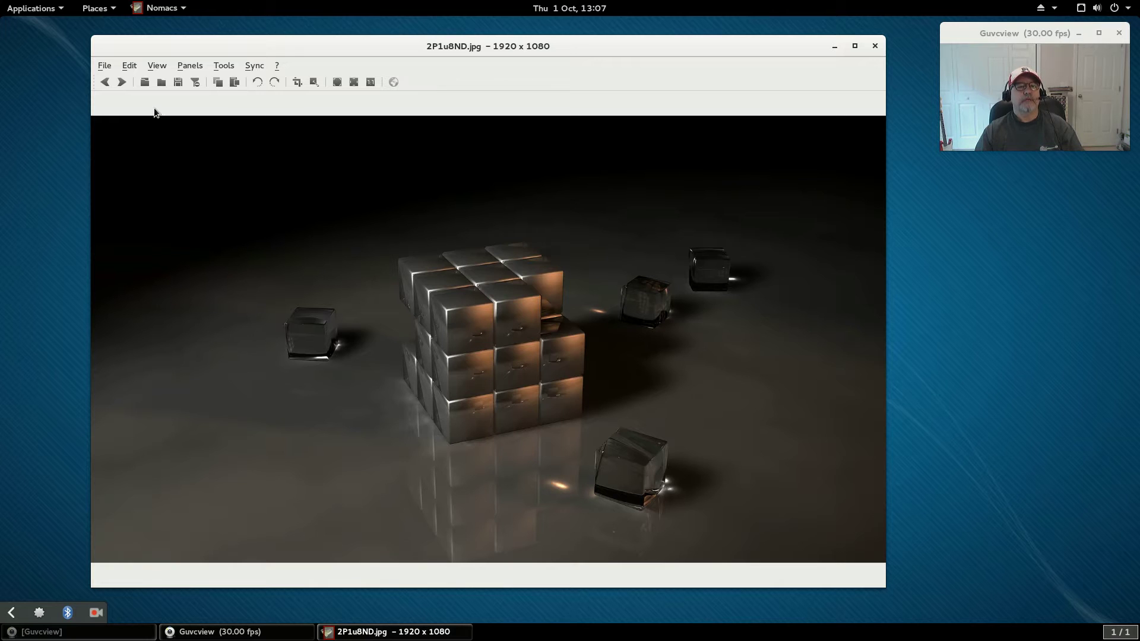
Step: Turn on the thumbnail strip and open justrocks.jpg from it
left_click(191, 67)
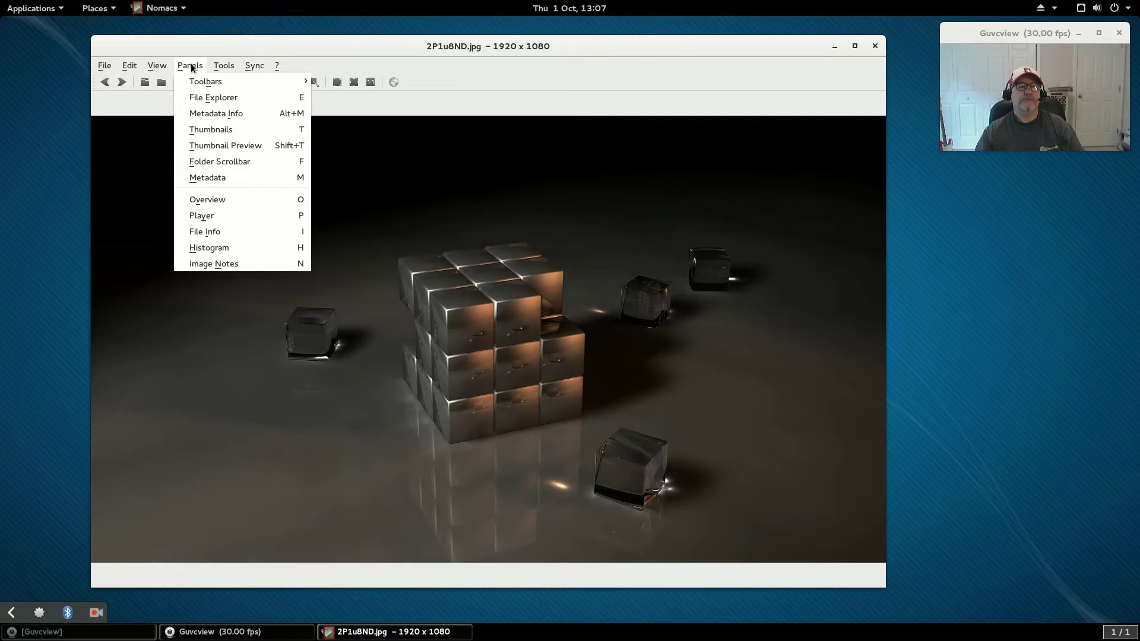
left_click(207, 131)
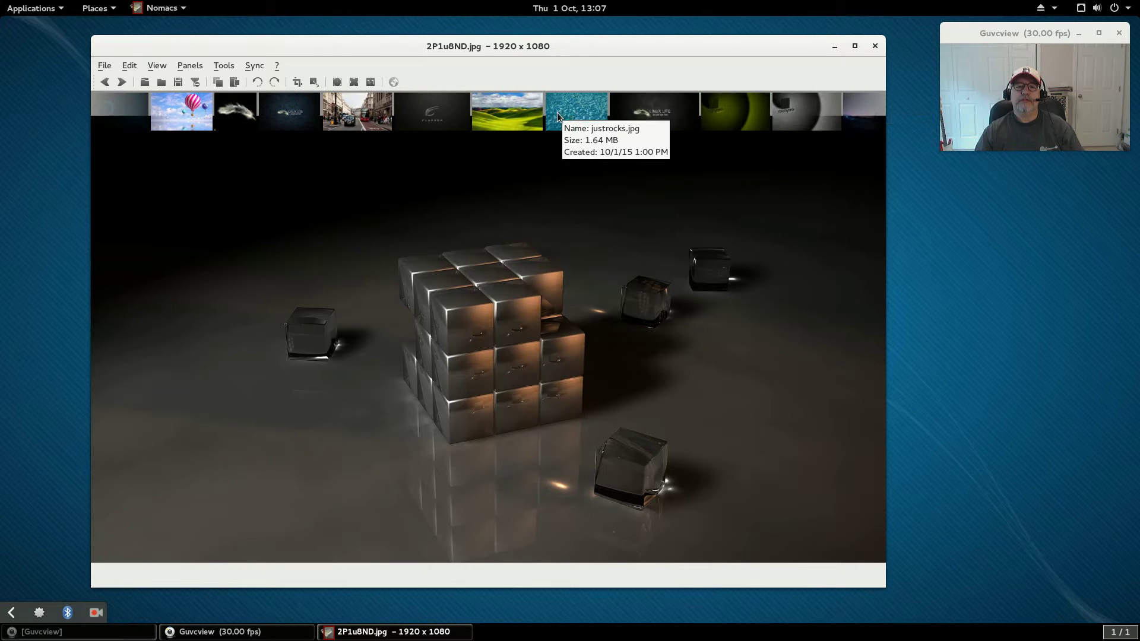
left_click(572, 113)
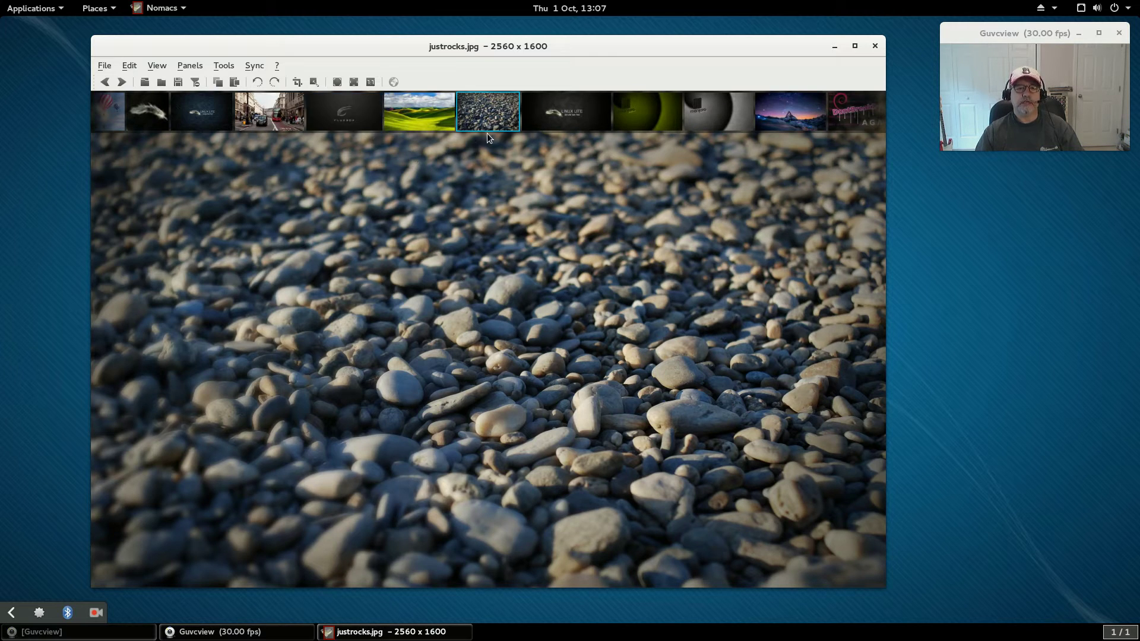
Step: Open llite.jpg and afterwards manjaro-fluxbox-grey-sapphiregd.jpg from the thumbnail strip
mouse_move(543, 113)
left_click(189, 66)
left_click(188, 66)
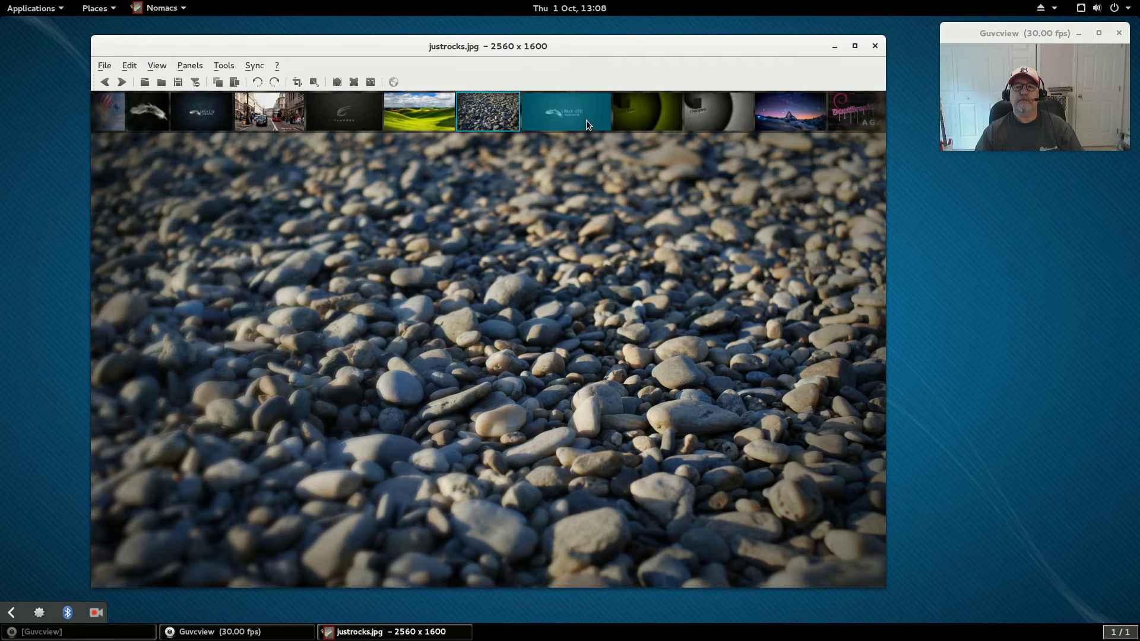
left_click(578, 120)
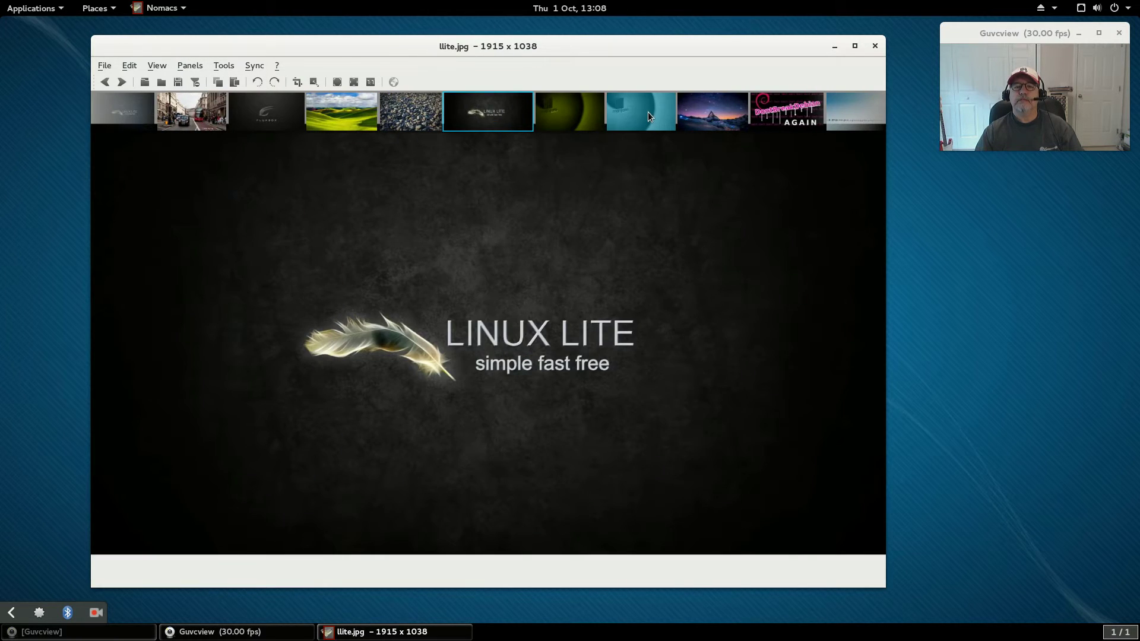
left_click(648, 113)
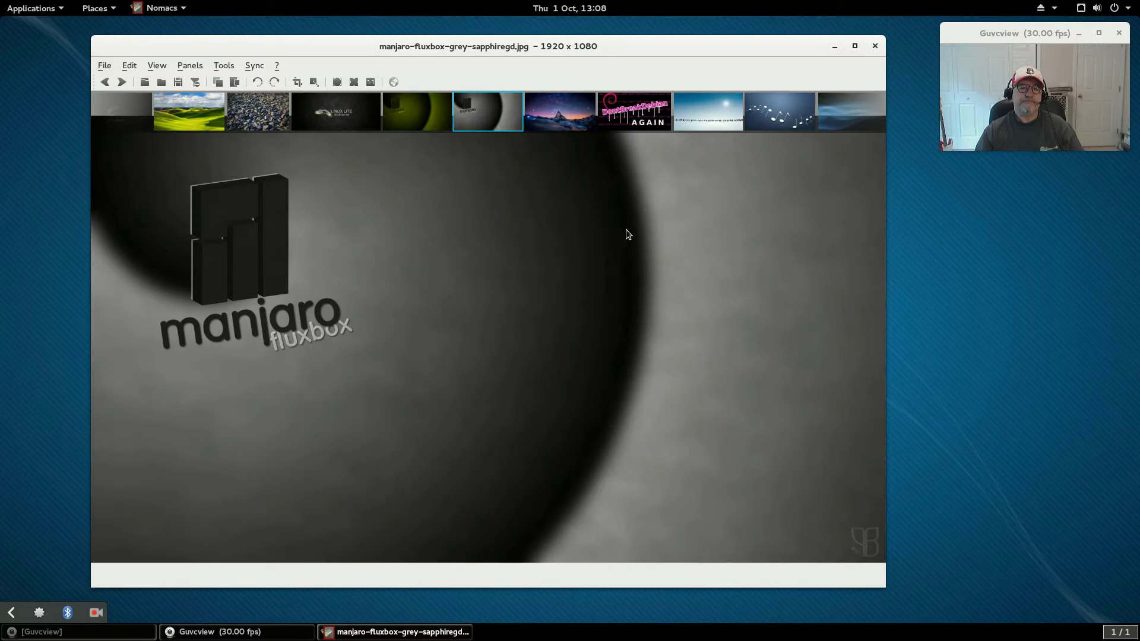
Step: Show the Overview panel, adjust the zoom to 72% with it, and hide the panel again
left_click(188, 66)
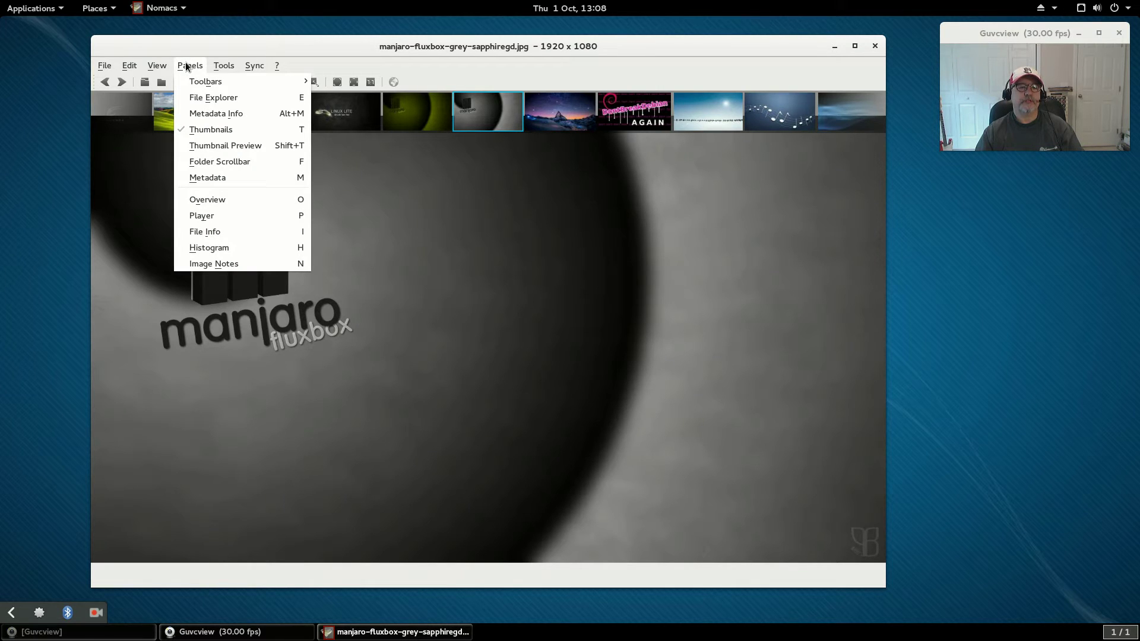
left_click(209, 200)
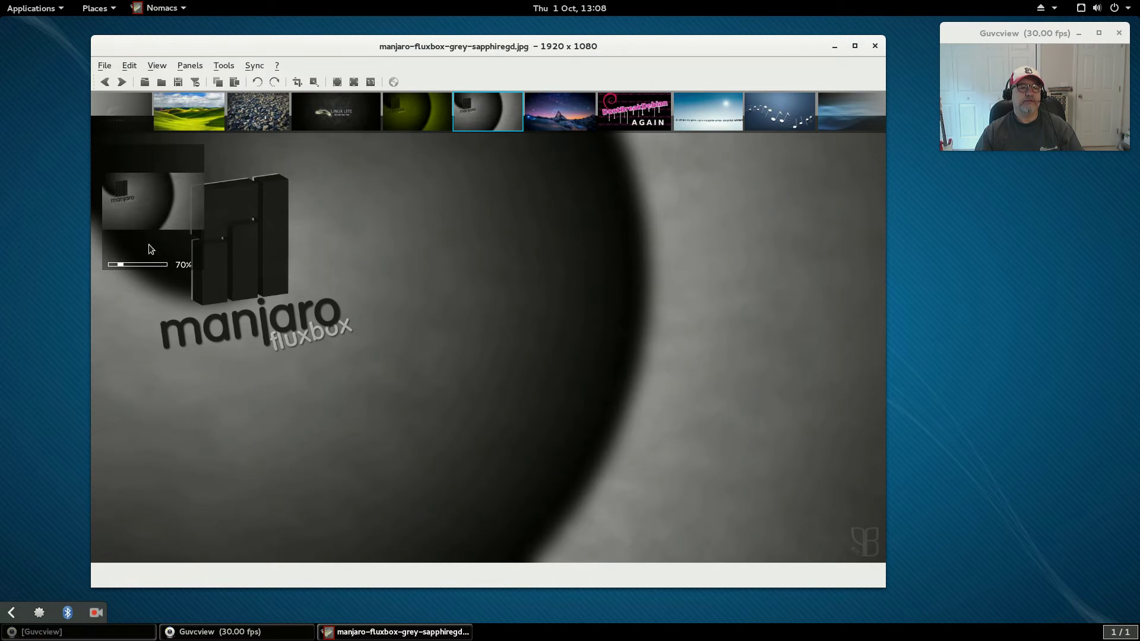
mouse_move(121, 265)
left_mouse_down()
mouse_move(134, 266)
mouse_move(123, 268)
left_mouse_up()
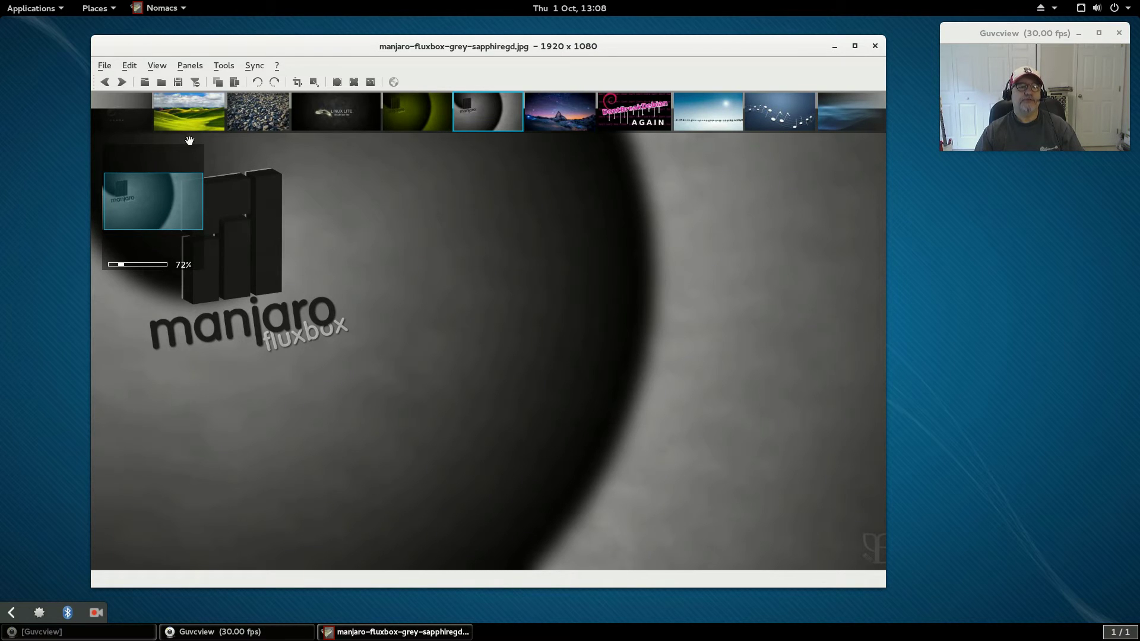
left_click(191, 67)
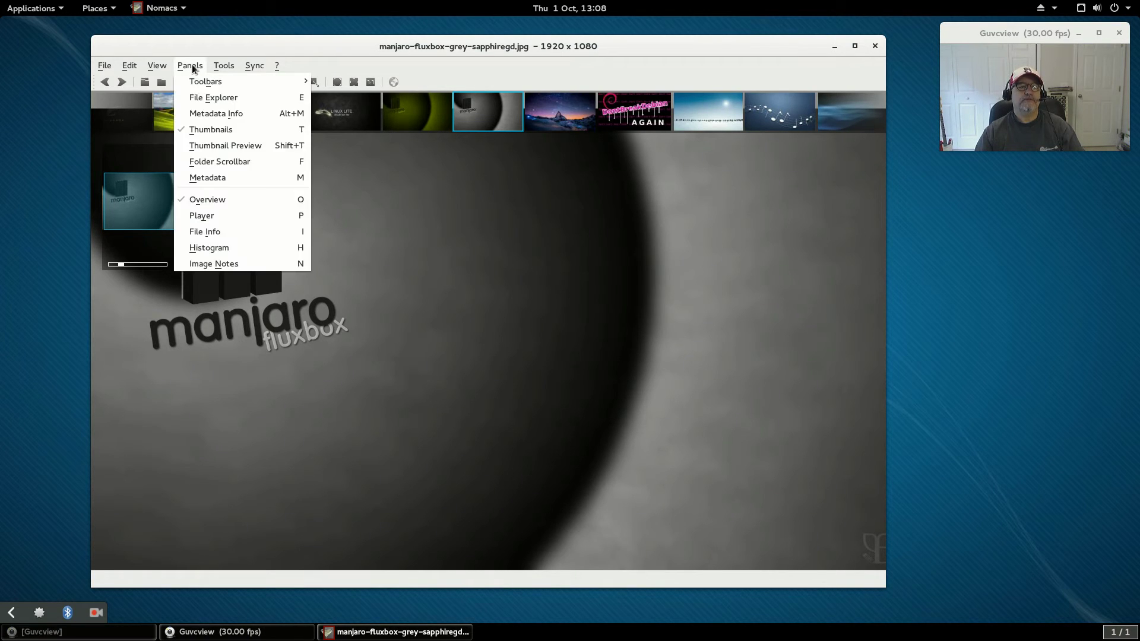
left_click(182, 200)
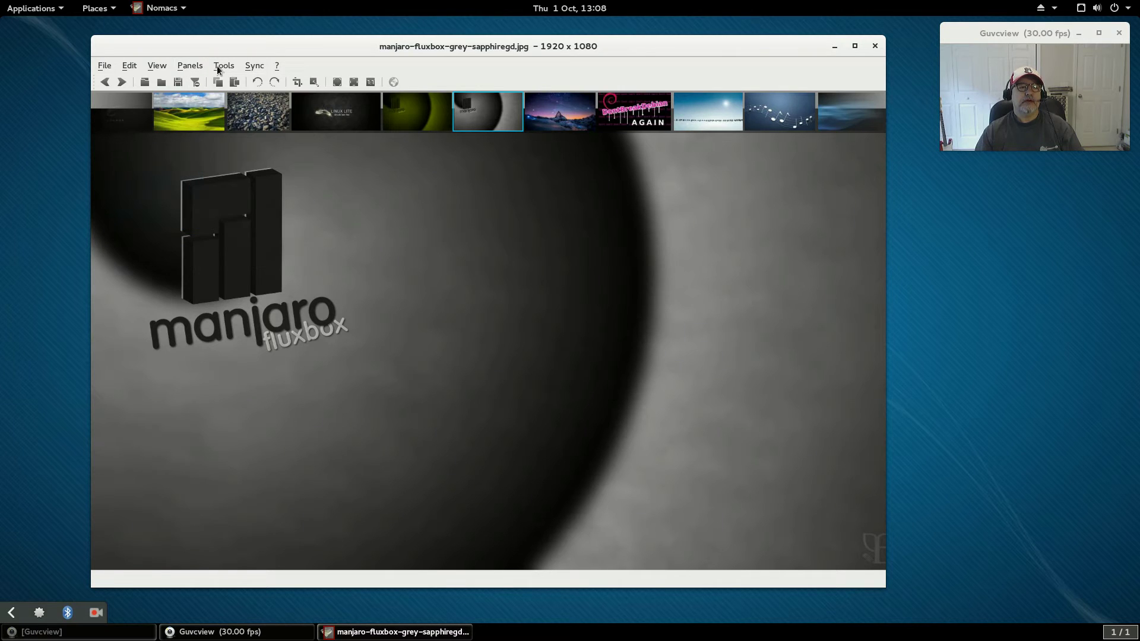
Step: Show the Player controls and skip forward five images to MX-14_Turbulence.jpg
left_click(191, 66)
left_click(205, 221)
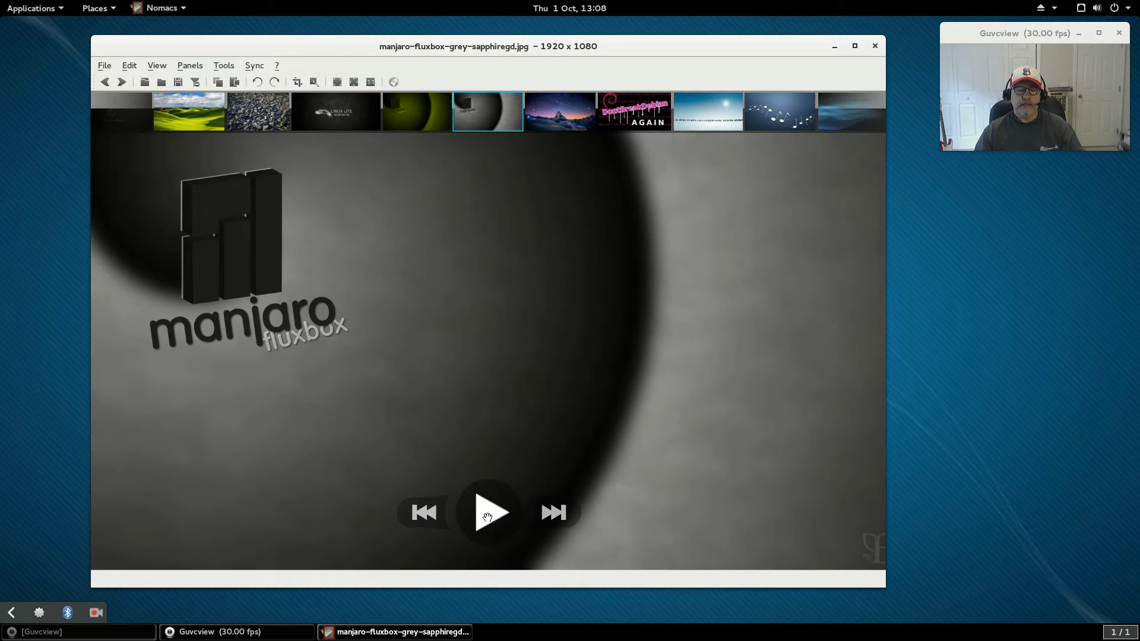
left_click(555, 514)
left_click(555, 514)
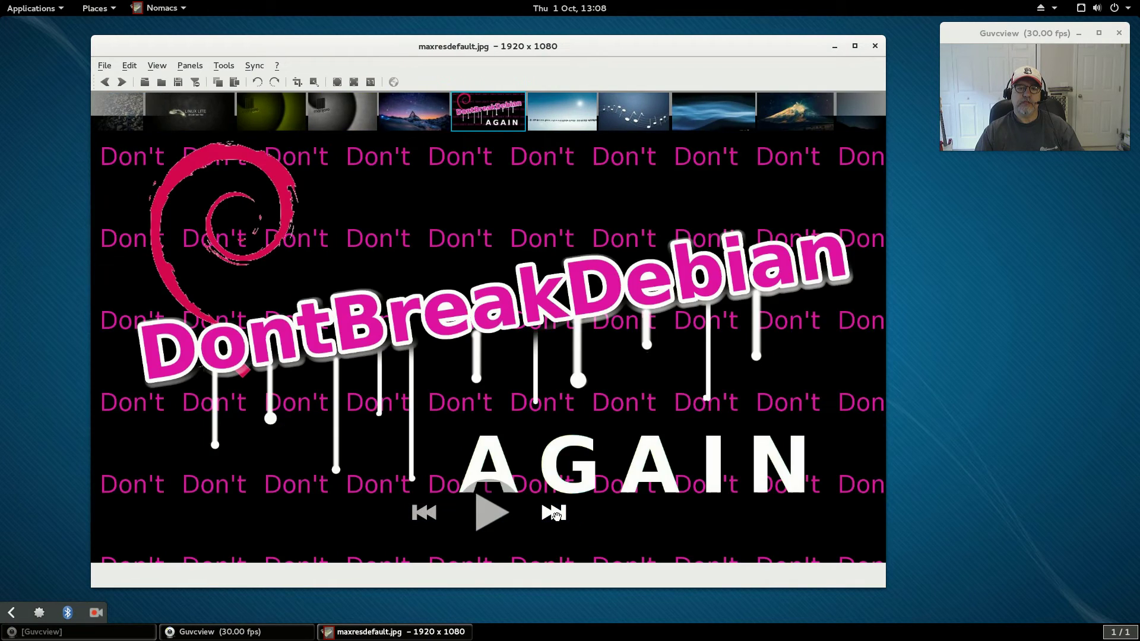
left_click(555, 514)
left_click(556, 514)
left_click(555, 514)
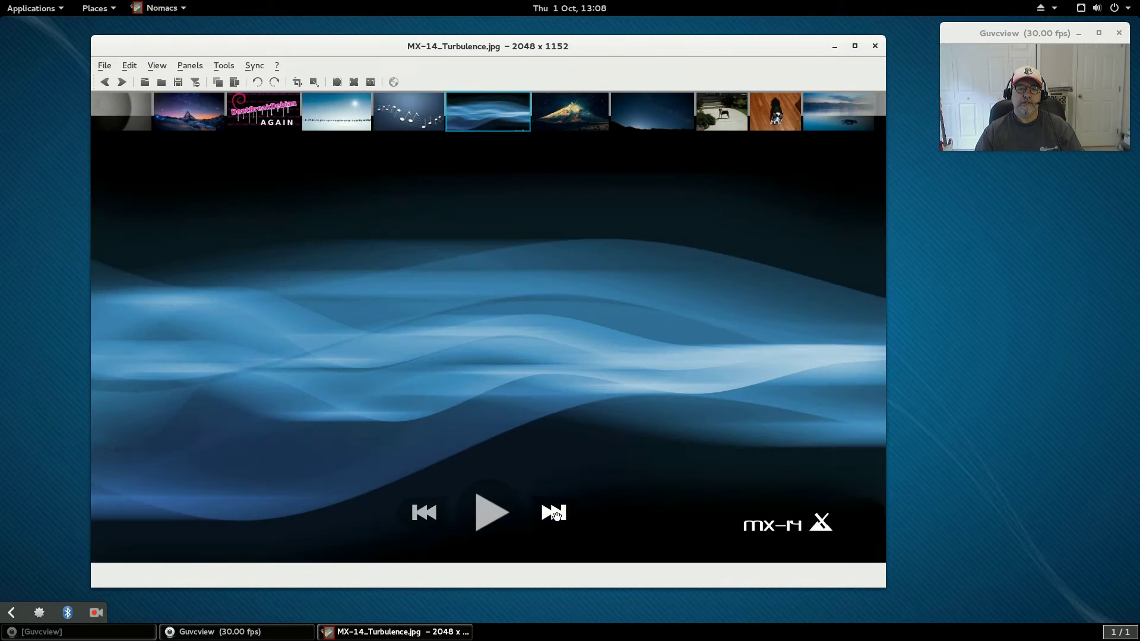
Step: Step back one image to the musical notes wallpaper and hide the Player controls
left_click(424, 512)
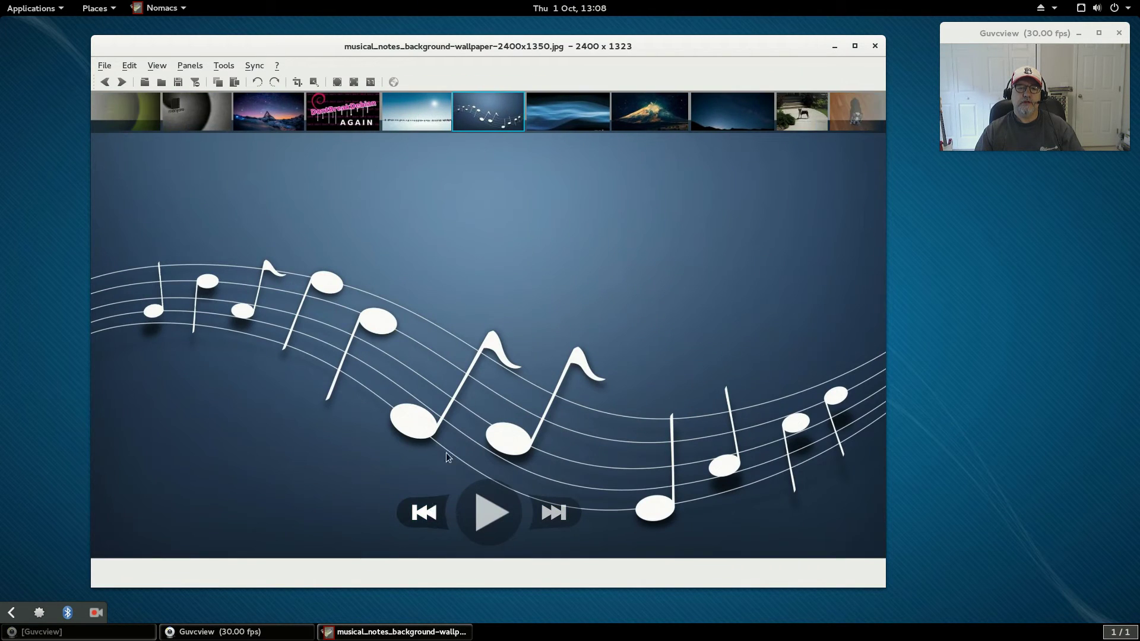
left_click(190, 66)
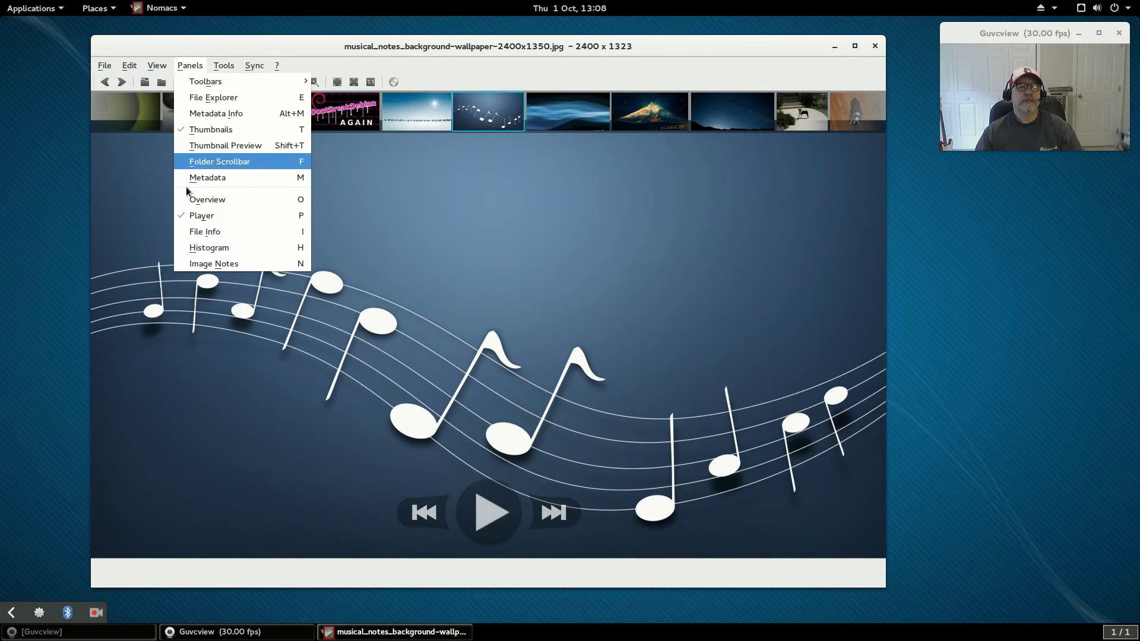
left_click(183, 220)
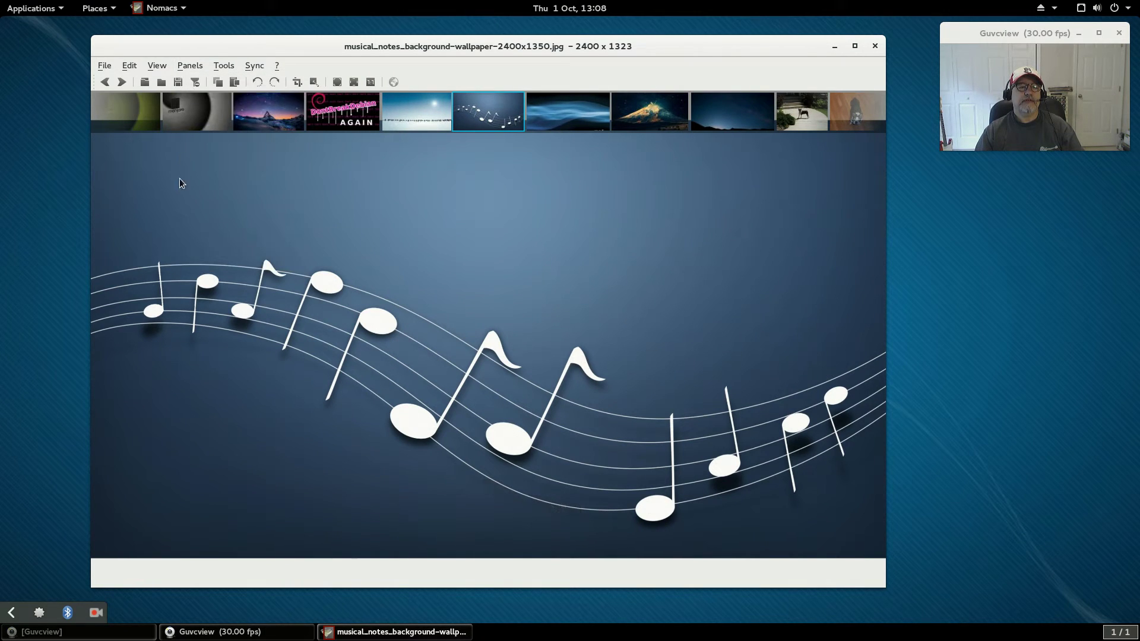
Step: Display the File Info and Metadata panels for the musical notes wallpaper and hide both again
left_click(184, 66)
left_click(198, 227)
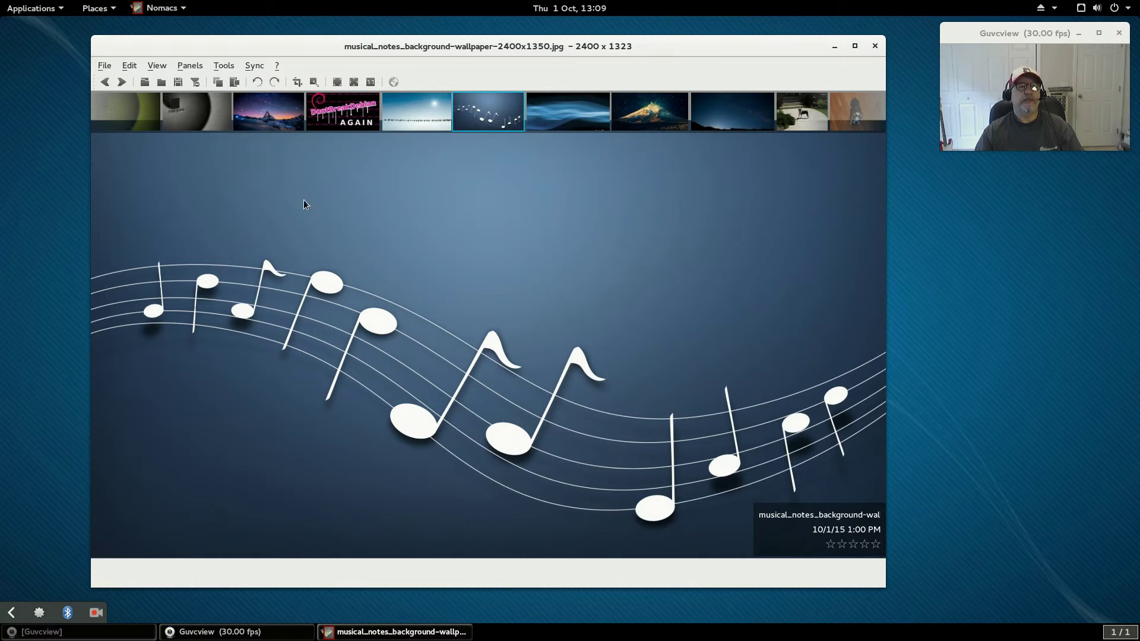
left_click(180, 66)
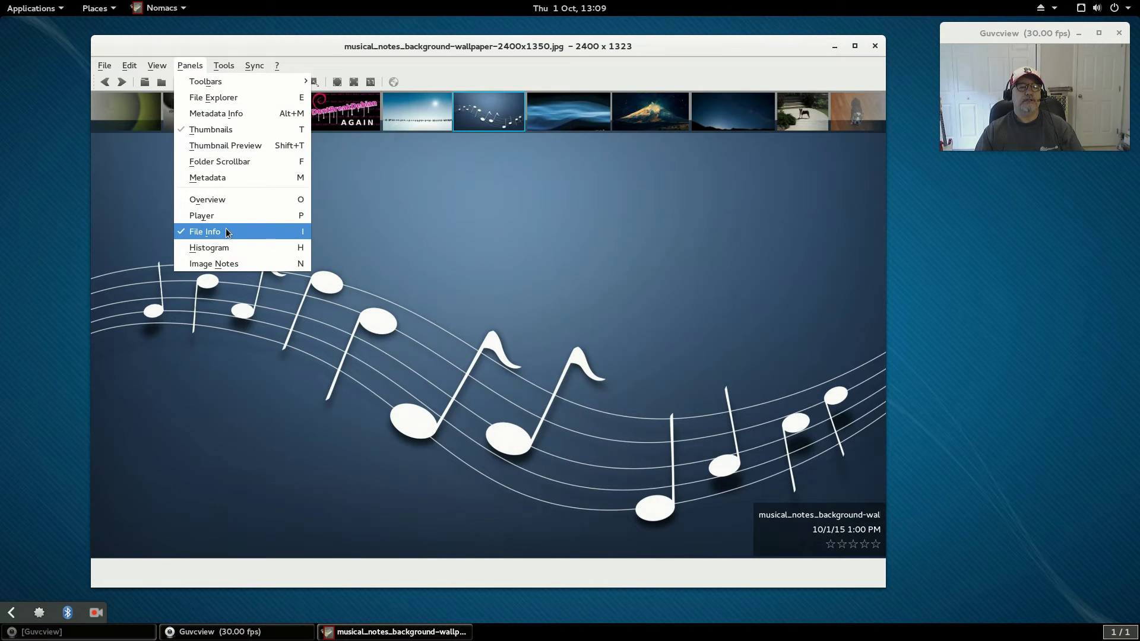
left_click(213, 177)
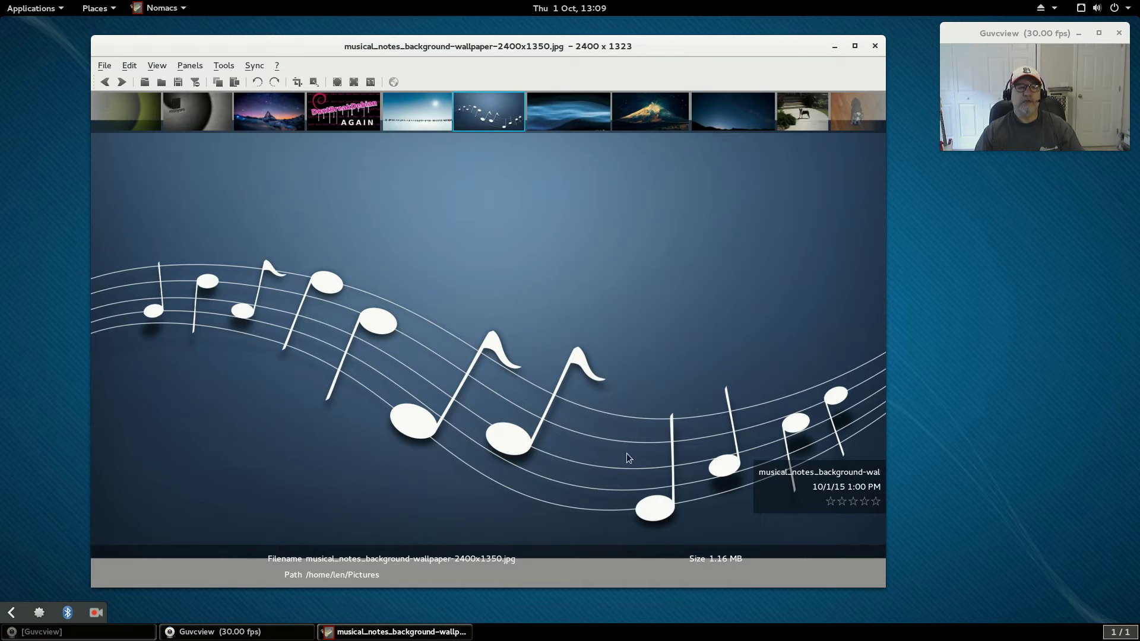
left_click(190, 66)
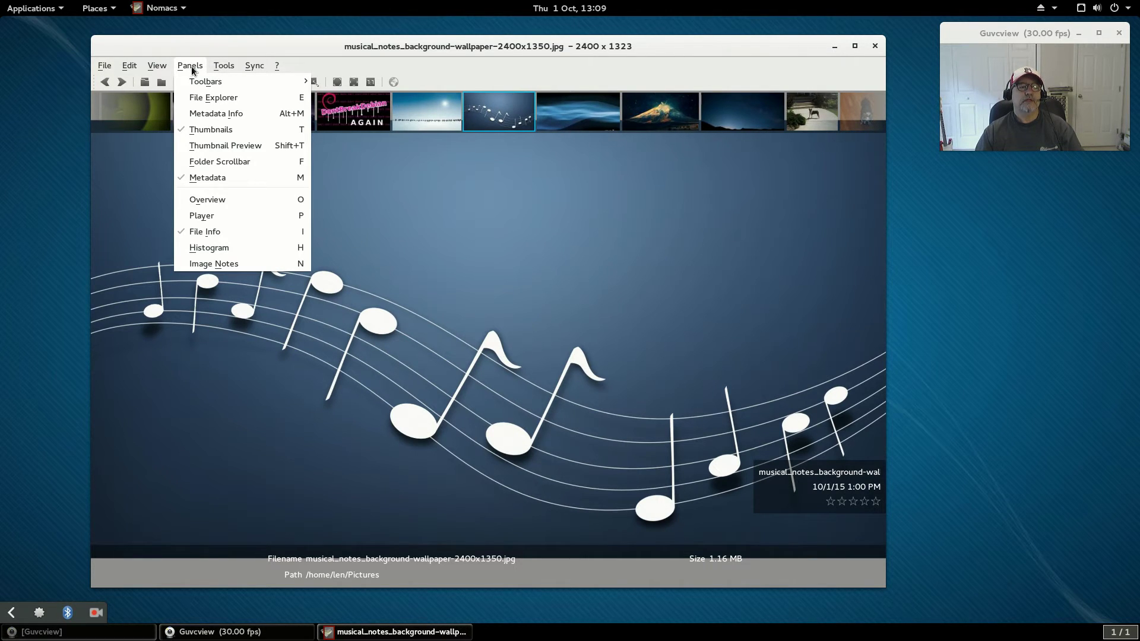
left_click(182, 232)
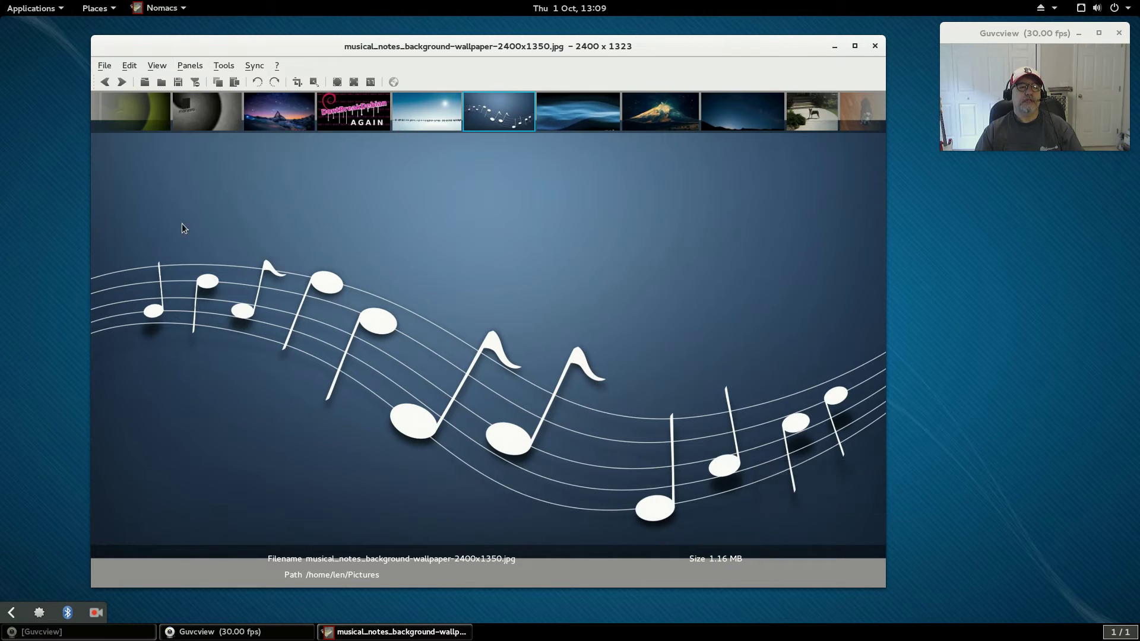
left_click(190, 66)
left_click(186, 177)
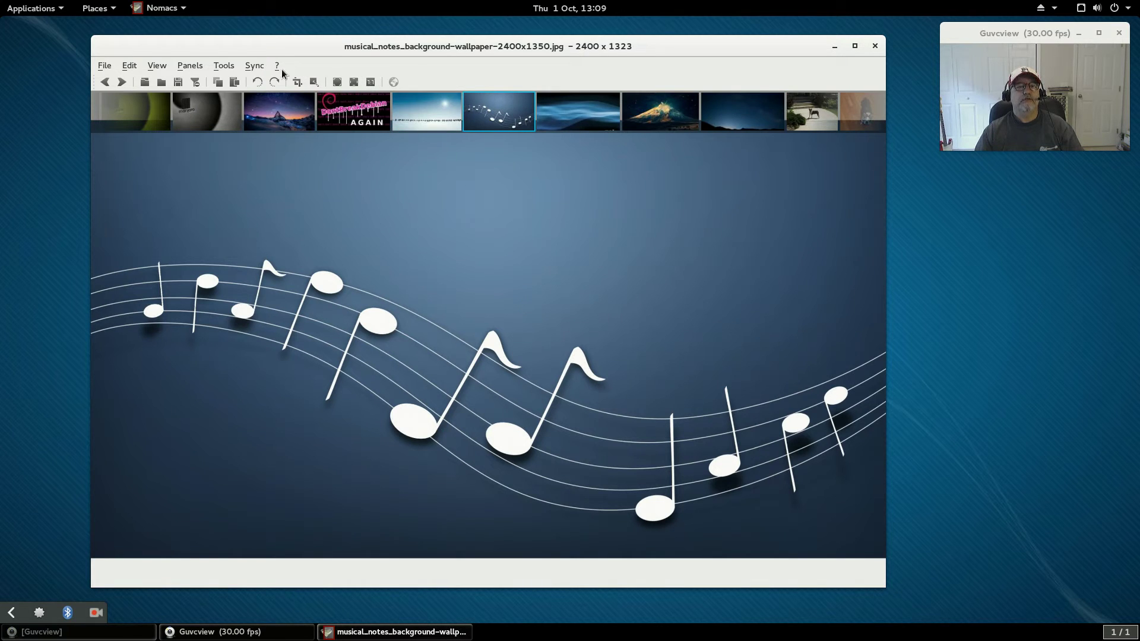
Step: Open RIM00001_4.jpg, the puppy sitting on the carpeted stairs, from the thumbnail strip
scroll(600, 113, "down", 5)
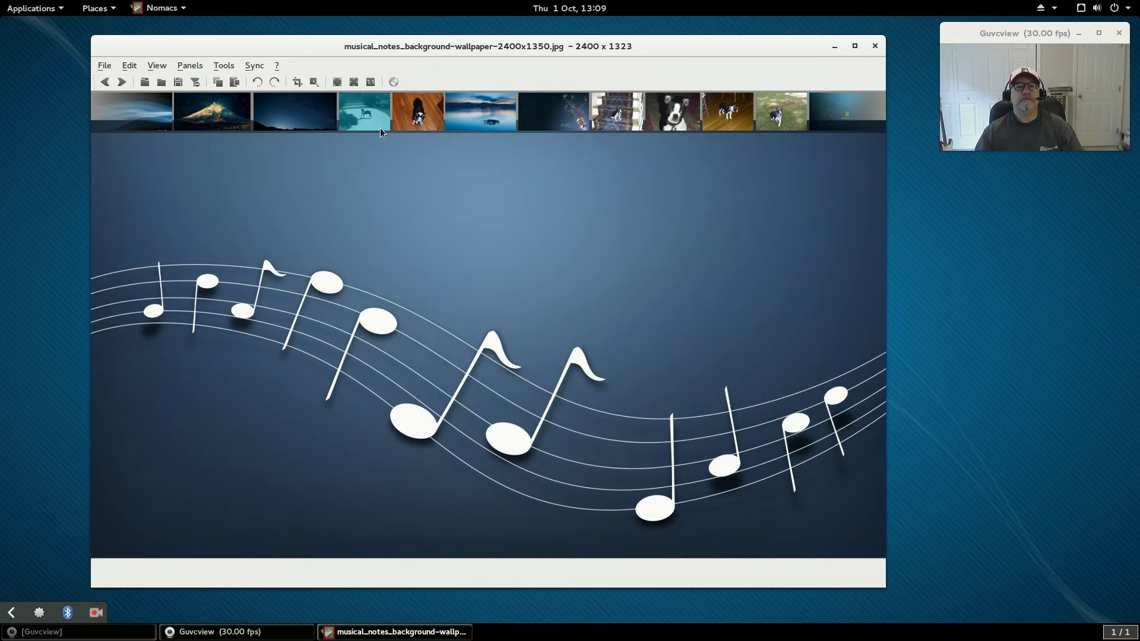
scroll(430, 119, "down", 2)
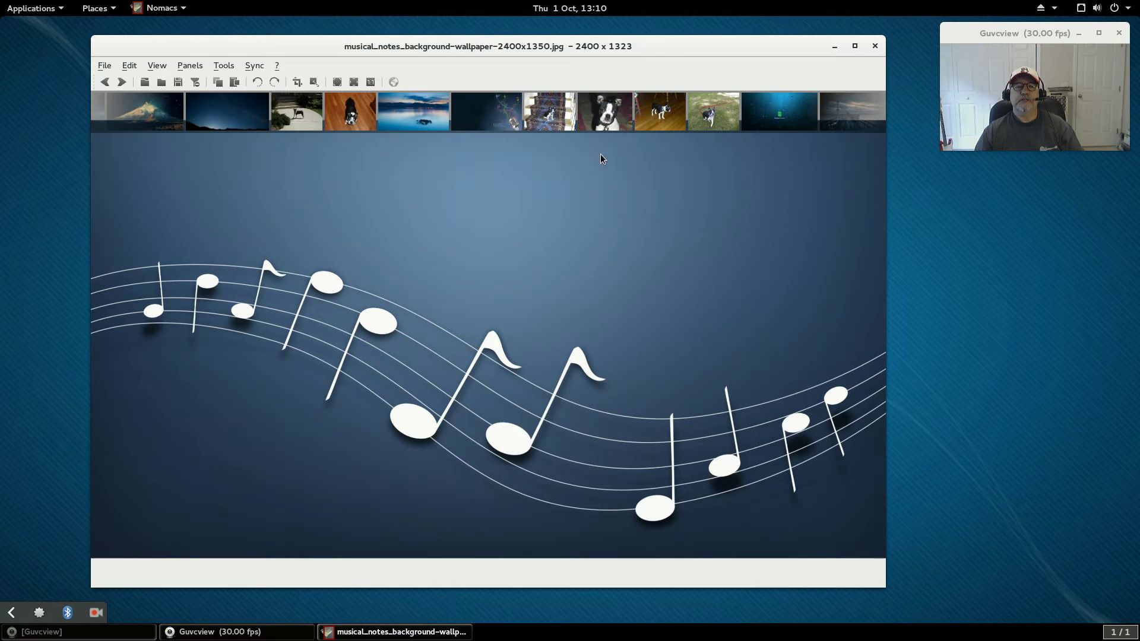
left_click(553, 111)
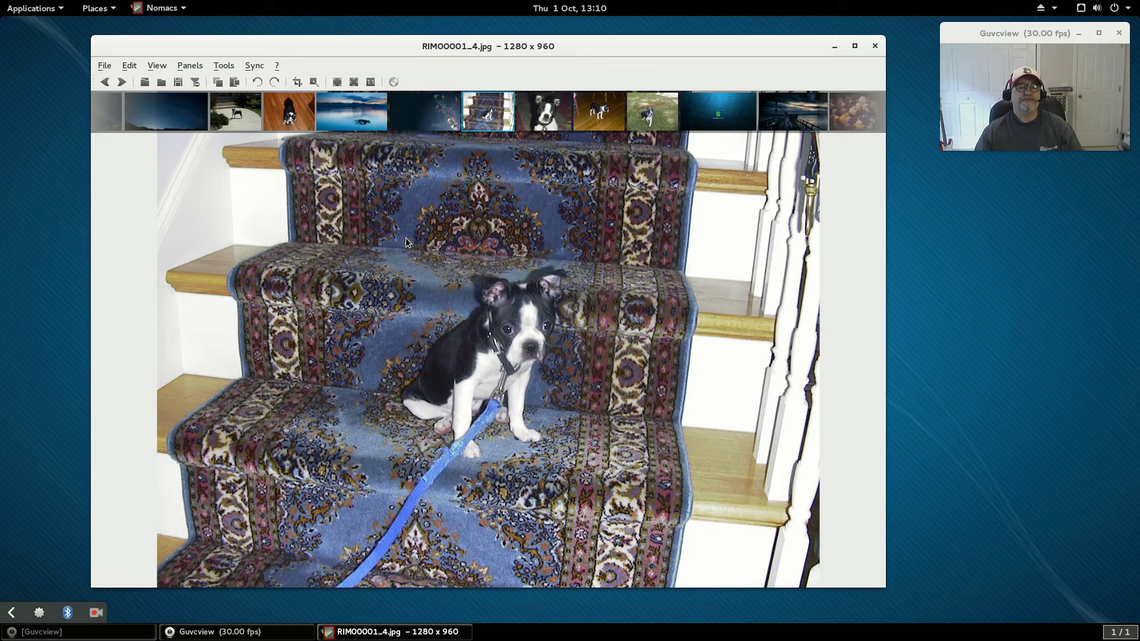
left_click(129, 66)
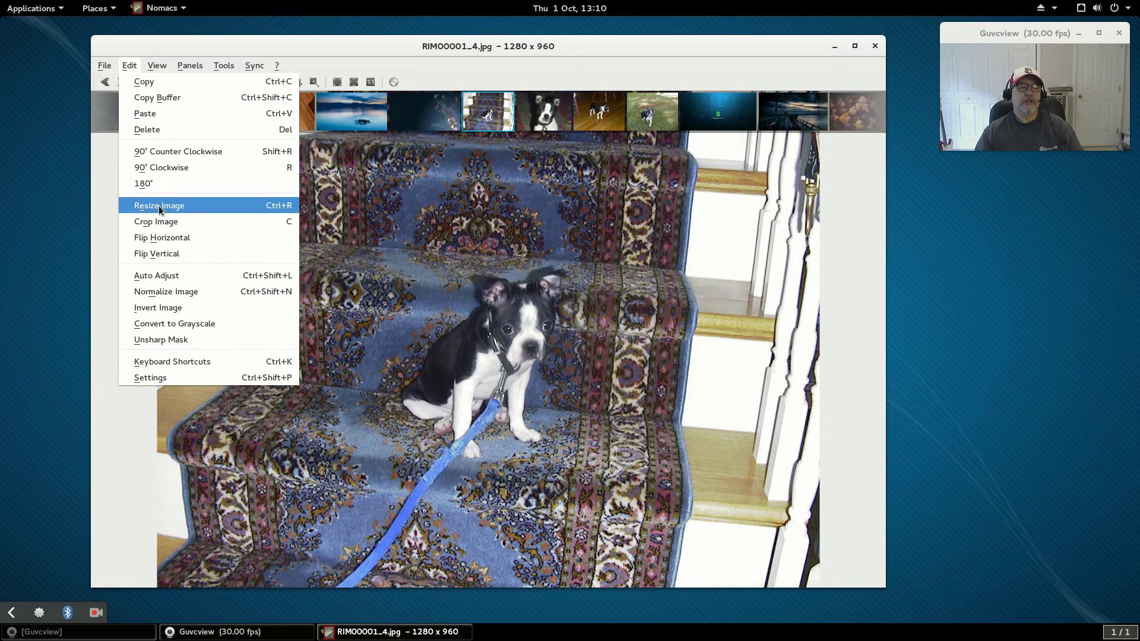
mouse_move(106, 67)
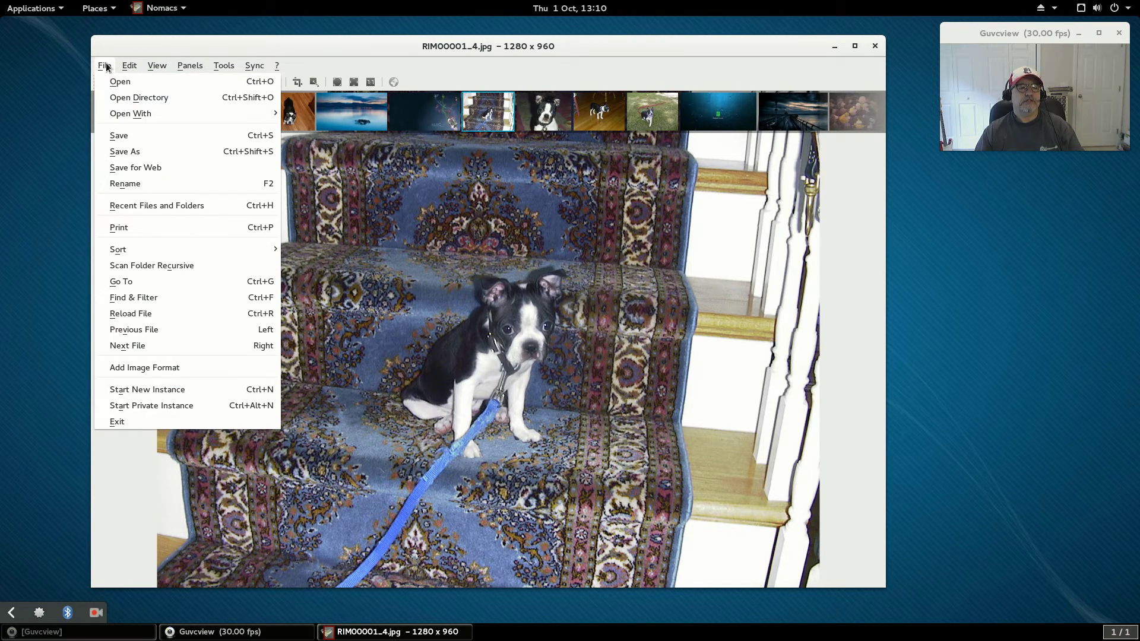
mouse_move(153, 65)
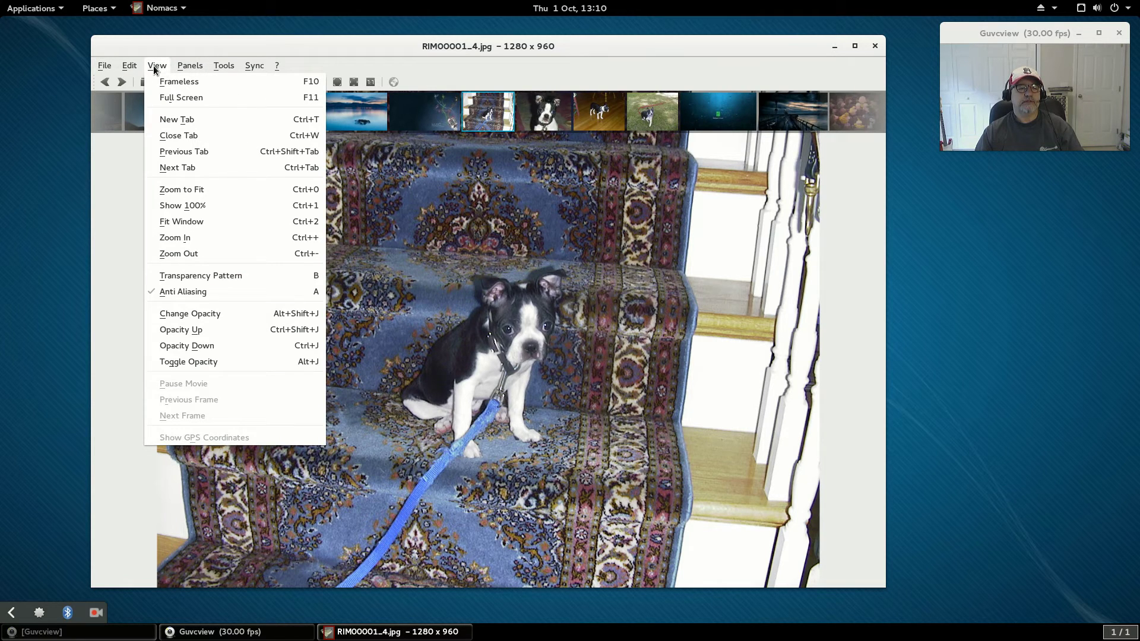
Step: Open the Batch Processing tool, review its input, resize, transform and output sections, and close it
mouse_move(225, 66)
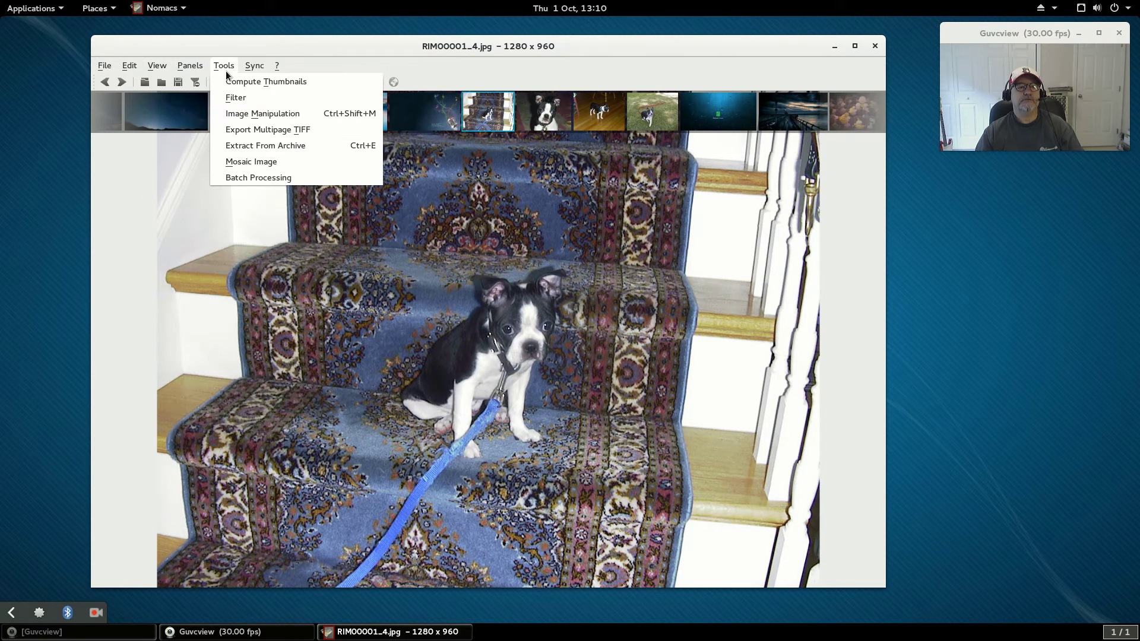
left_click(254, 178)
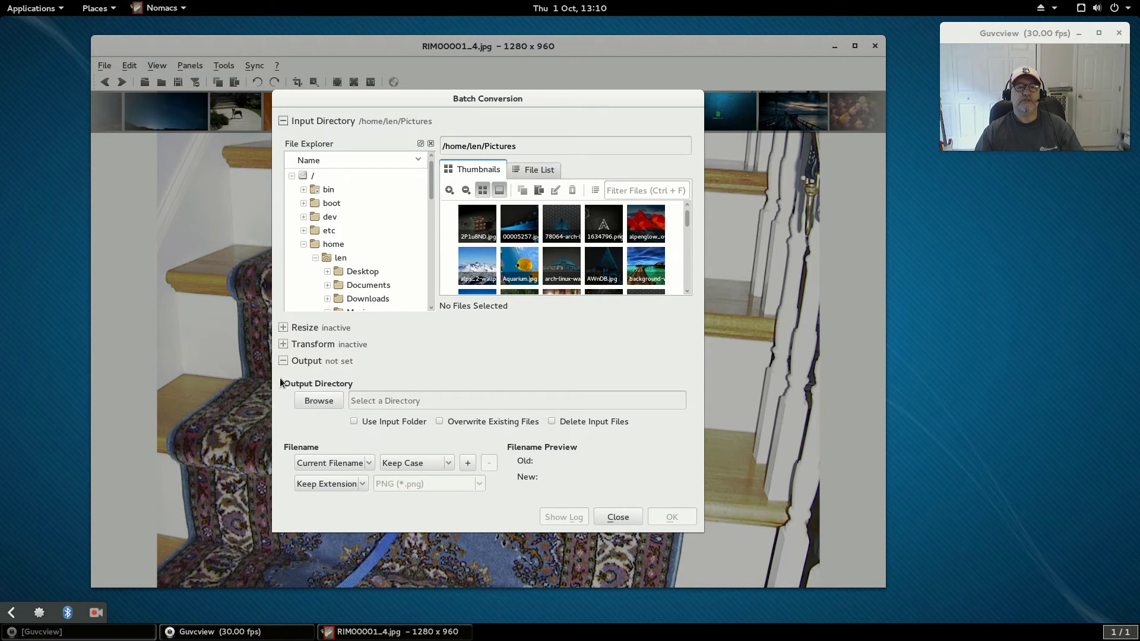
left_click(624, 517)
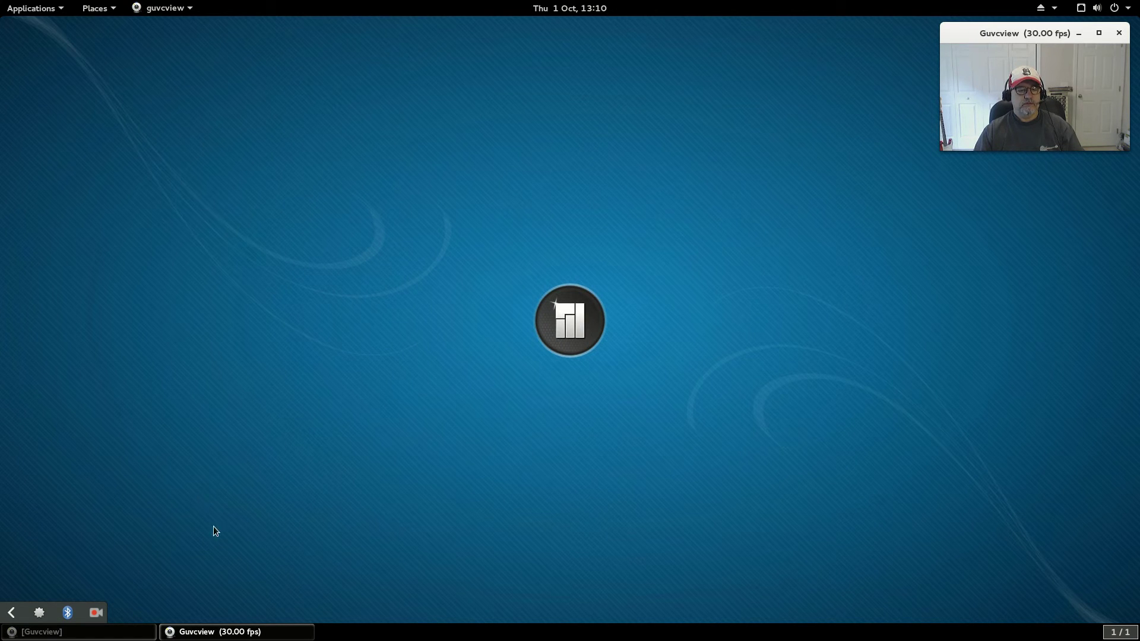
Step: Launch Nomacs again from the Graphics applications and open the puppy photo RIM00001_4.jpg from the recent files
left_click(34, 9)
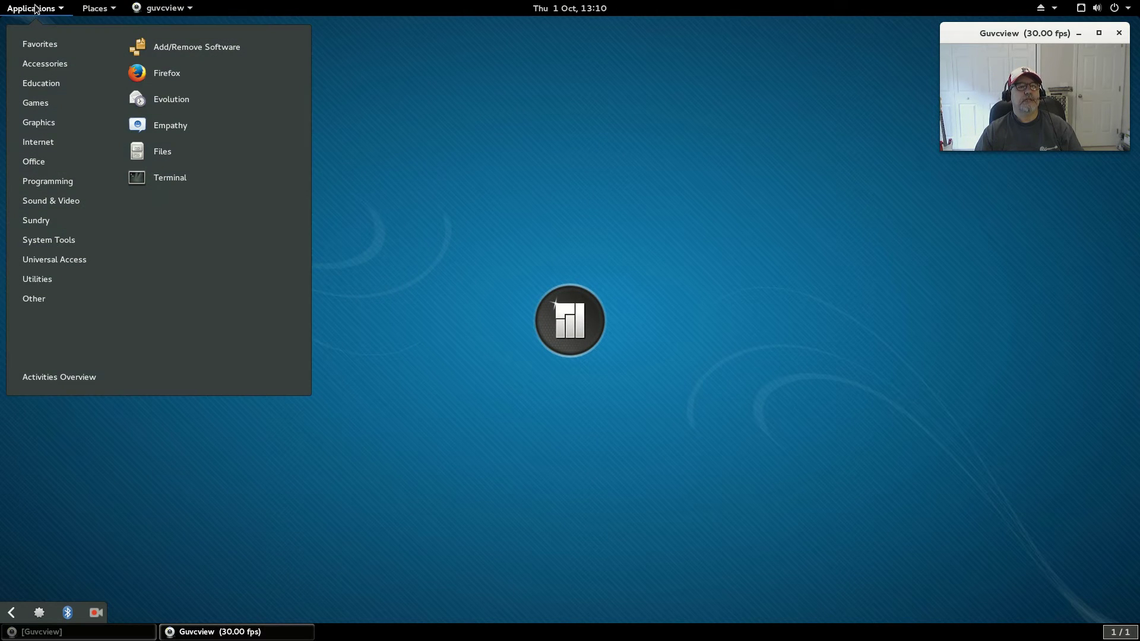
mouse_move(38, 104)
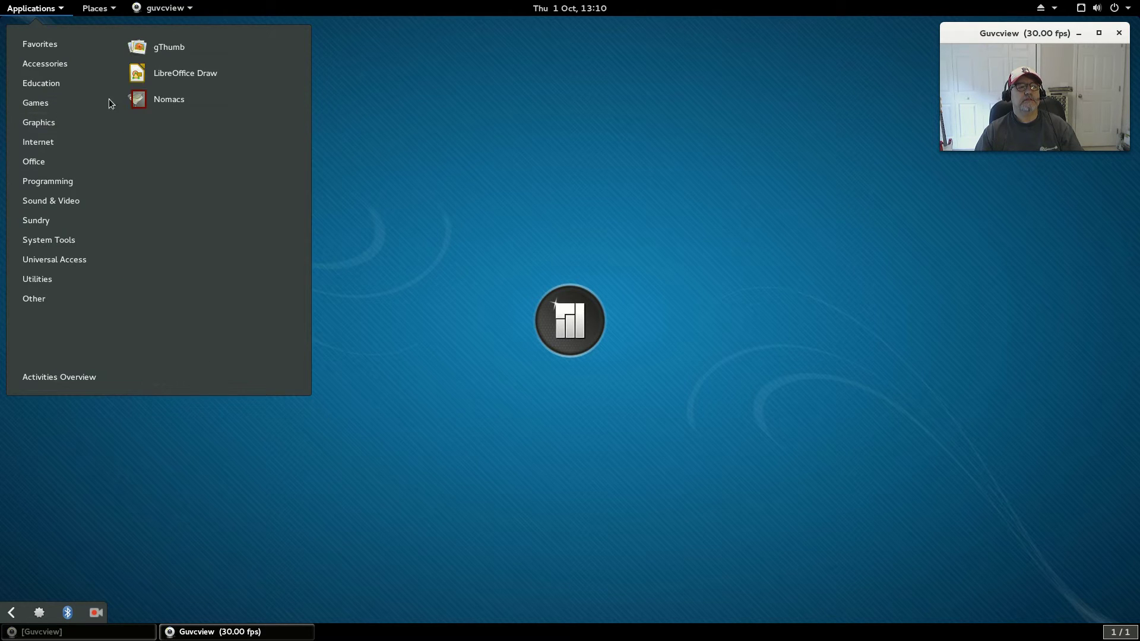
left_click(141, 101)
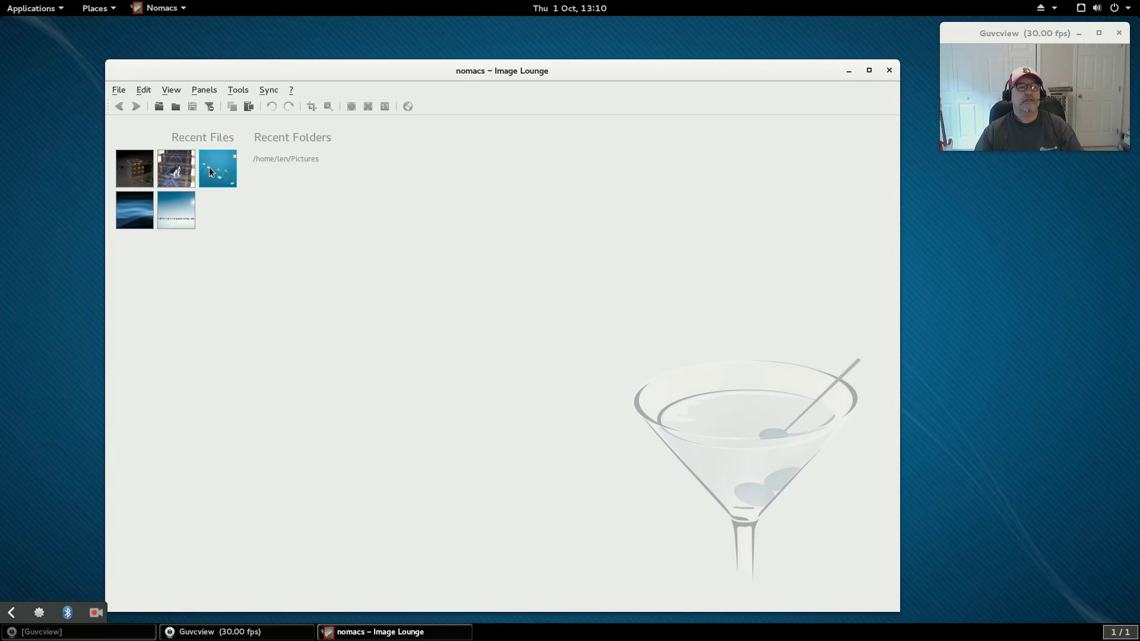
left_click(214, 169)
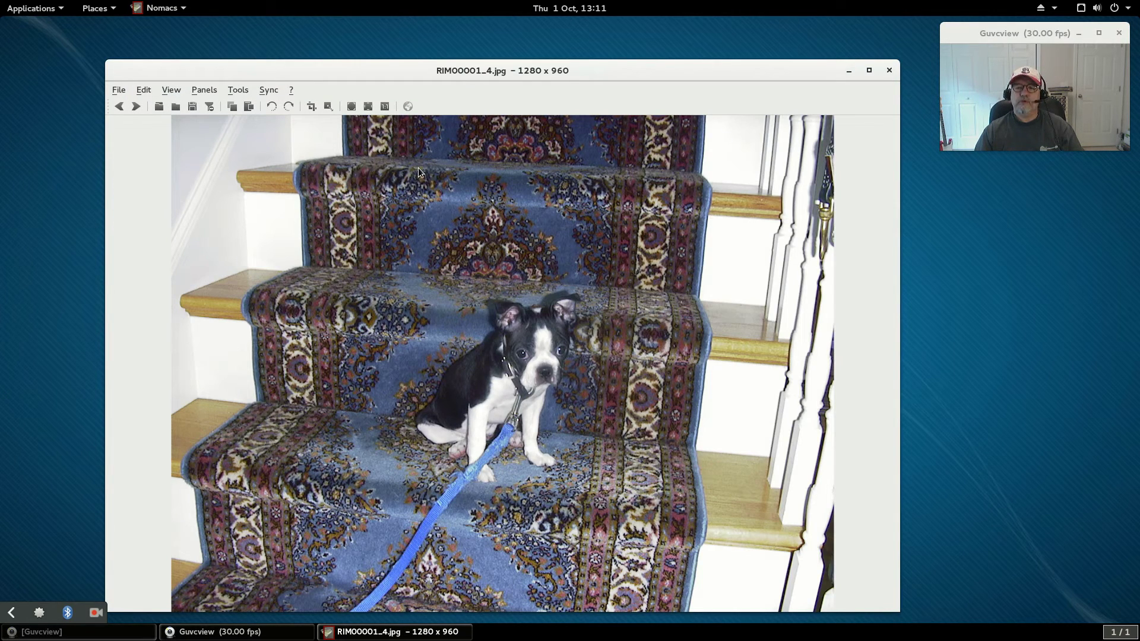
left_click(118, 89)
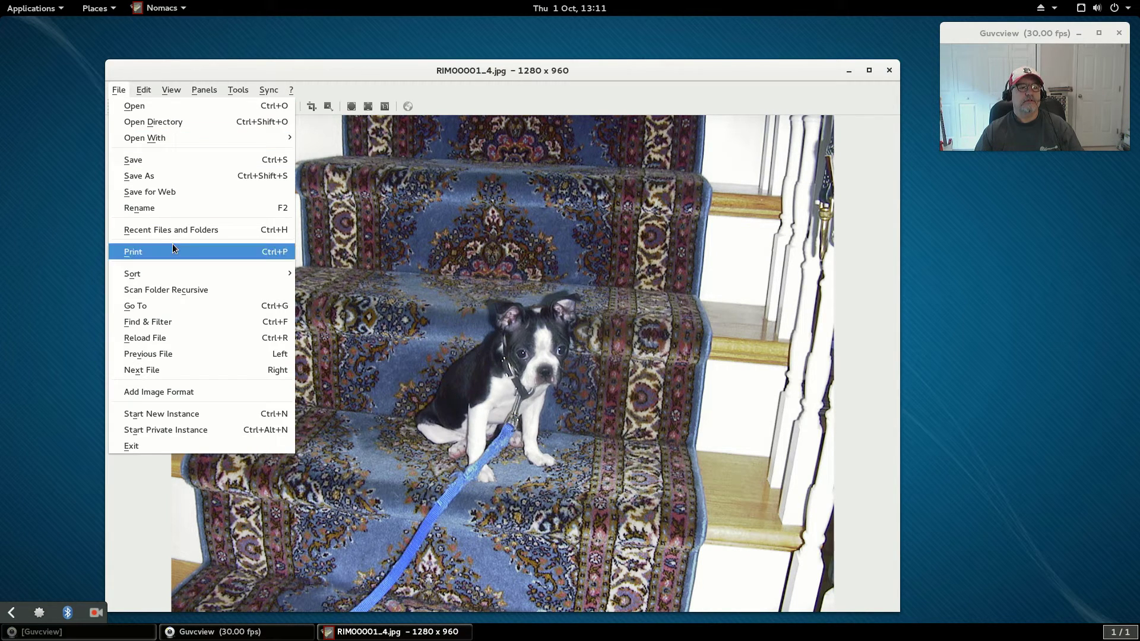
mouse_move(145, 90)
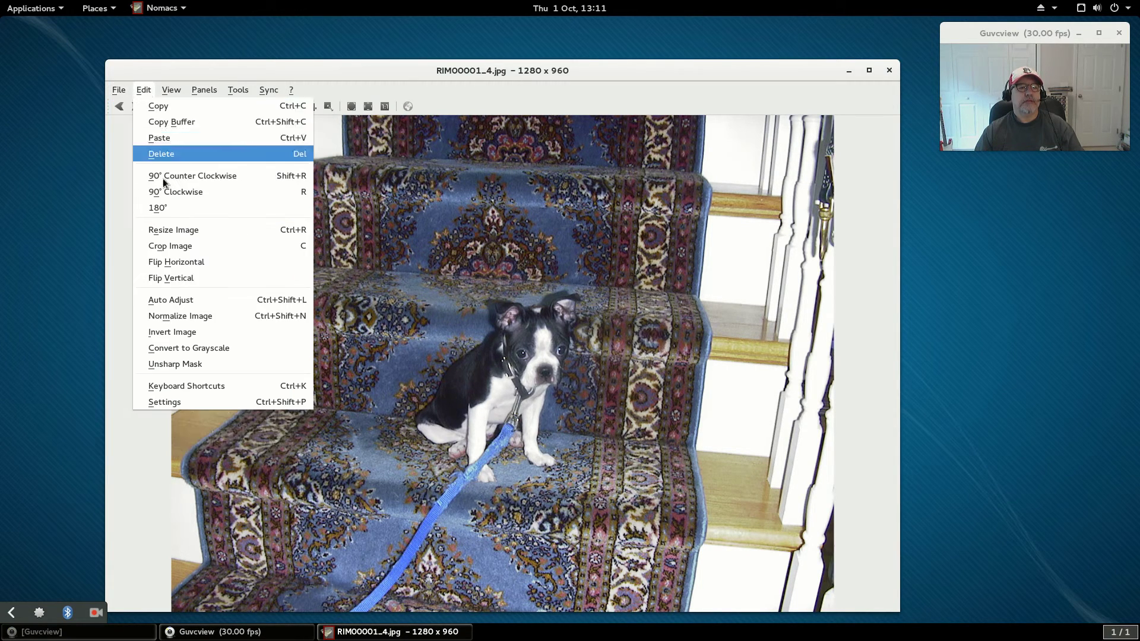
left_click(169, 245)
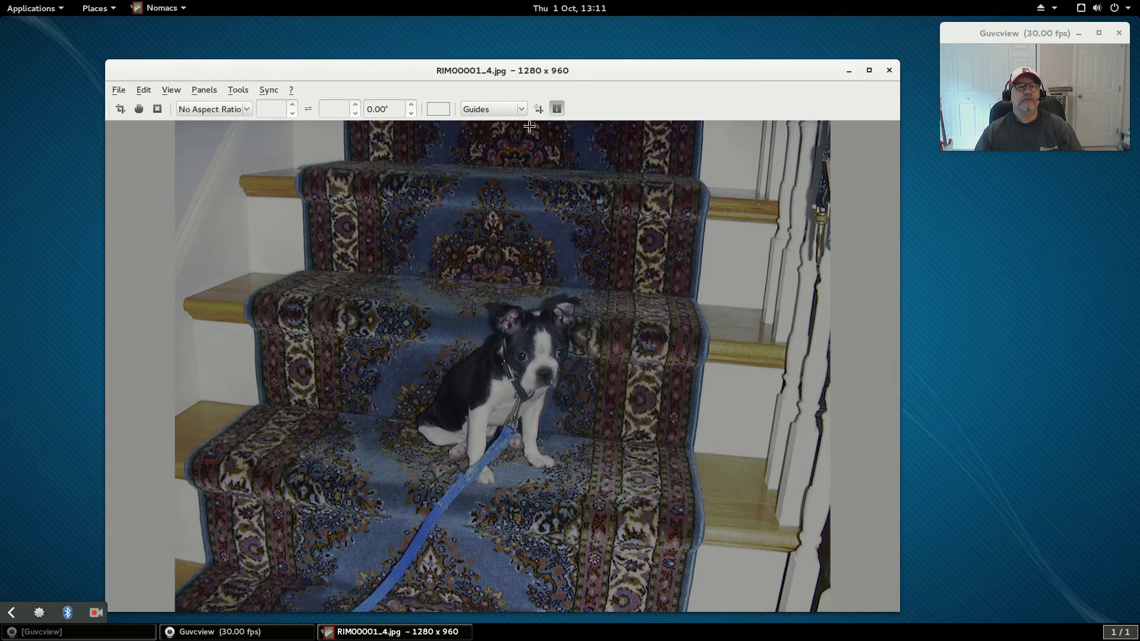
left_click(120, 109)
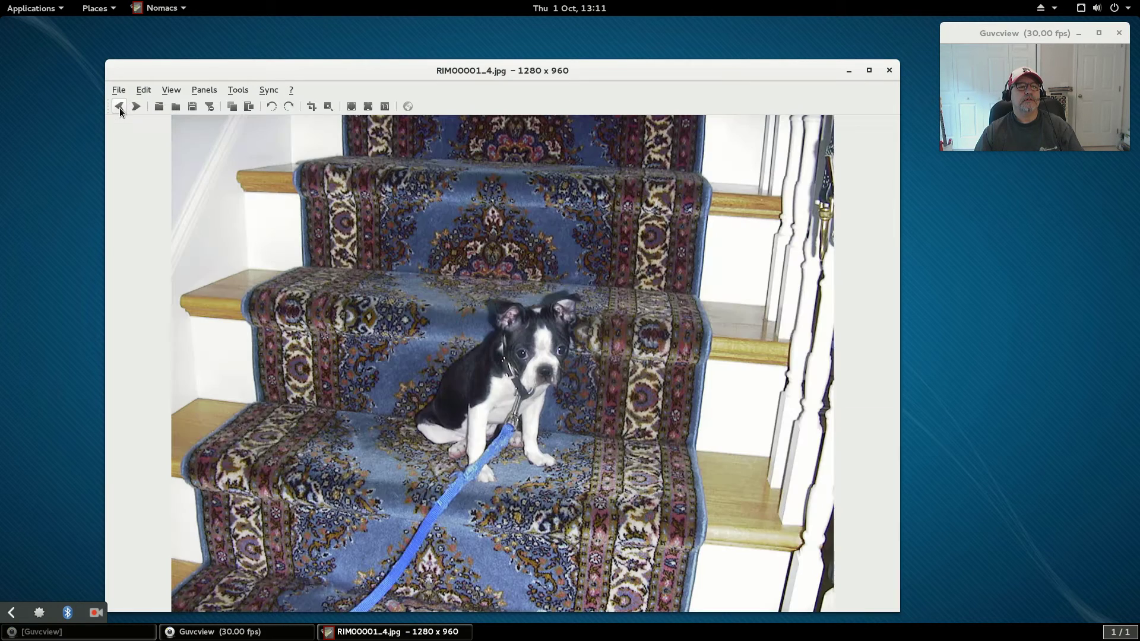
left_click(119, 107)
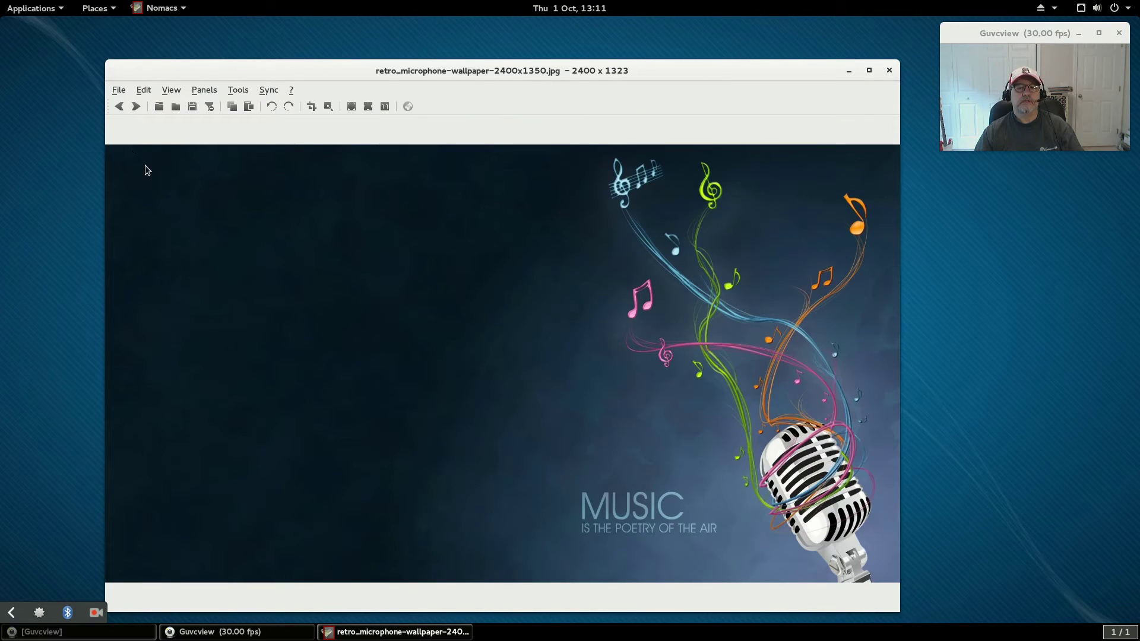
left_click(133, 107)
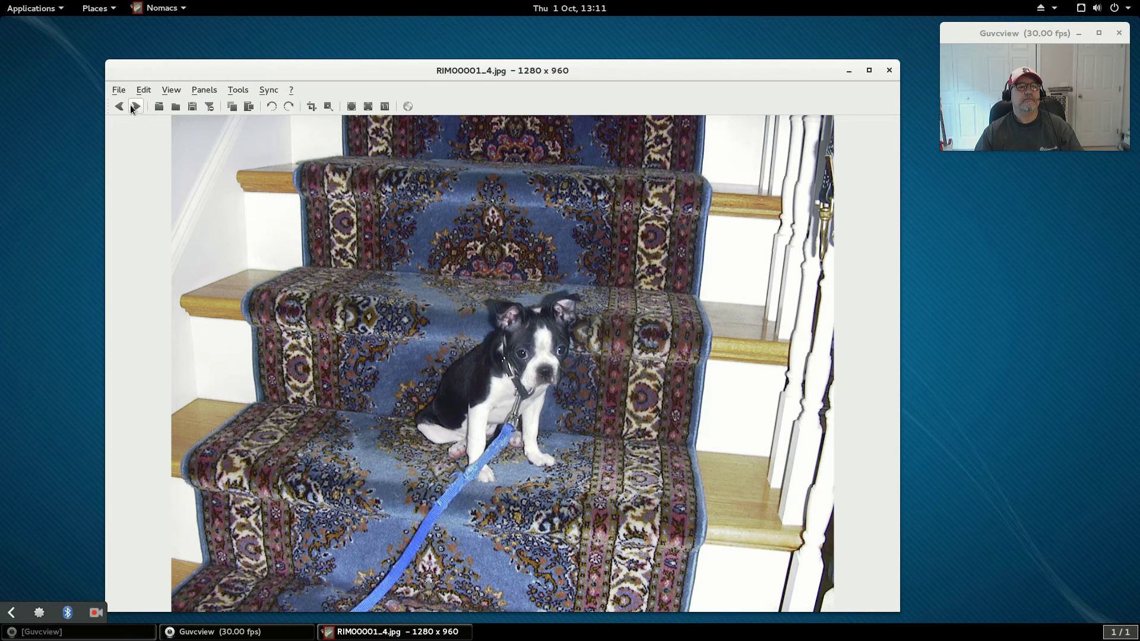
Step: Crop RIM00001_4.jpg to a rectangle of about 601 x 501 pixels around the puppy on the carpeted stairs
left_click(144, 89)
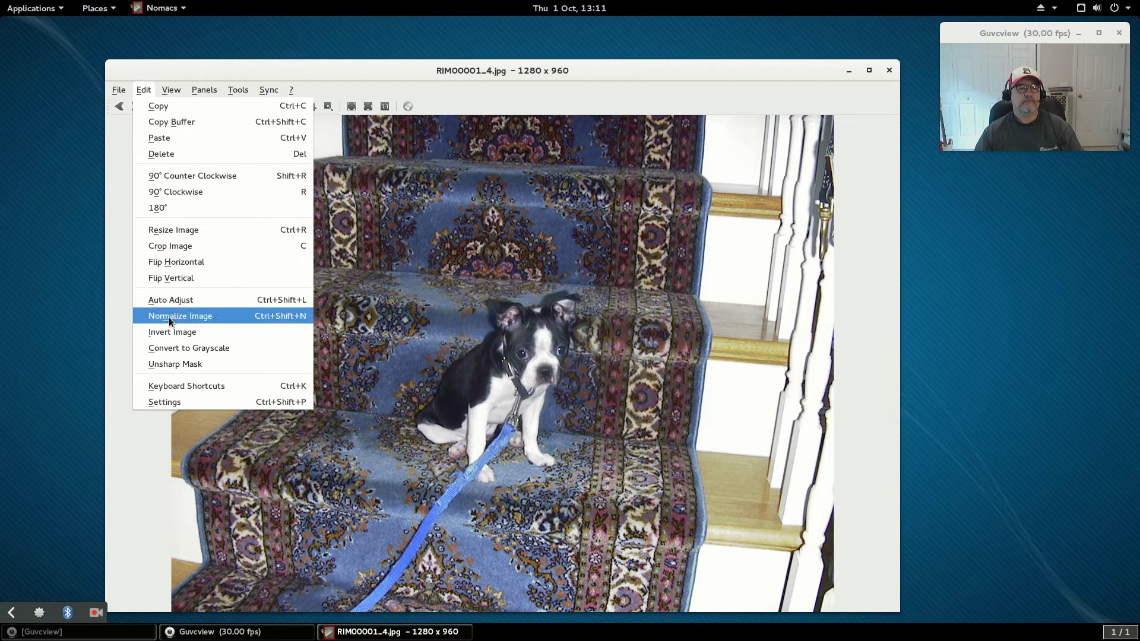
left_click(173, 246)
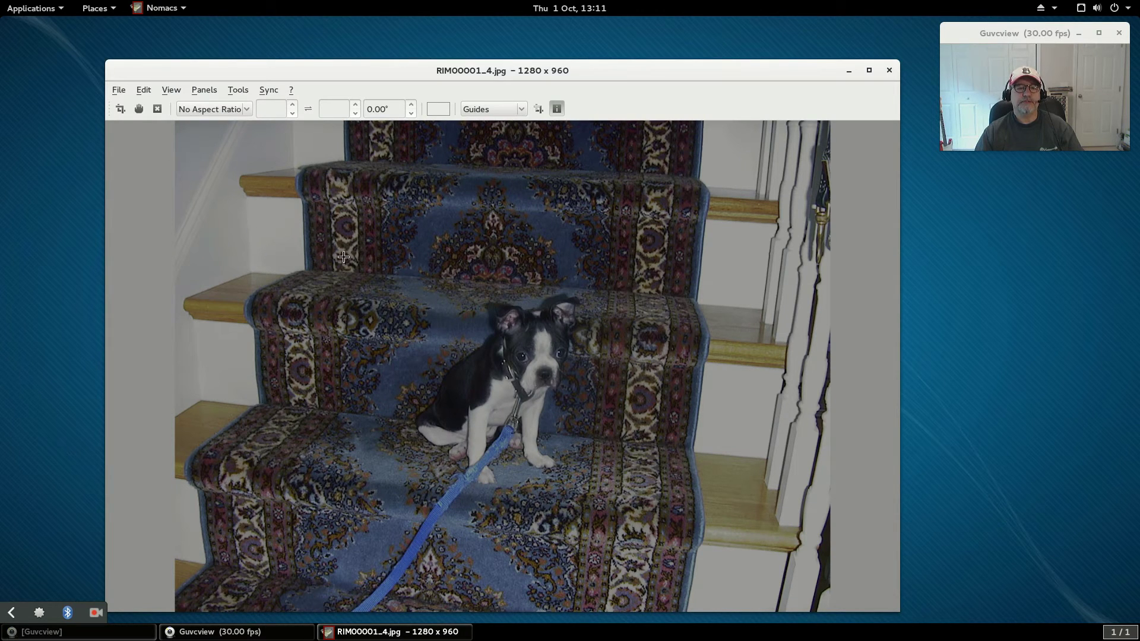
left_click_drag(369, 251, 677, 508)
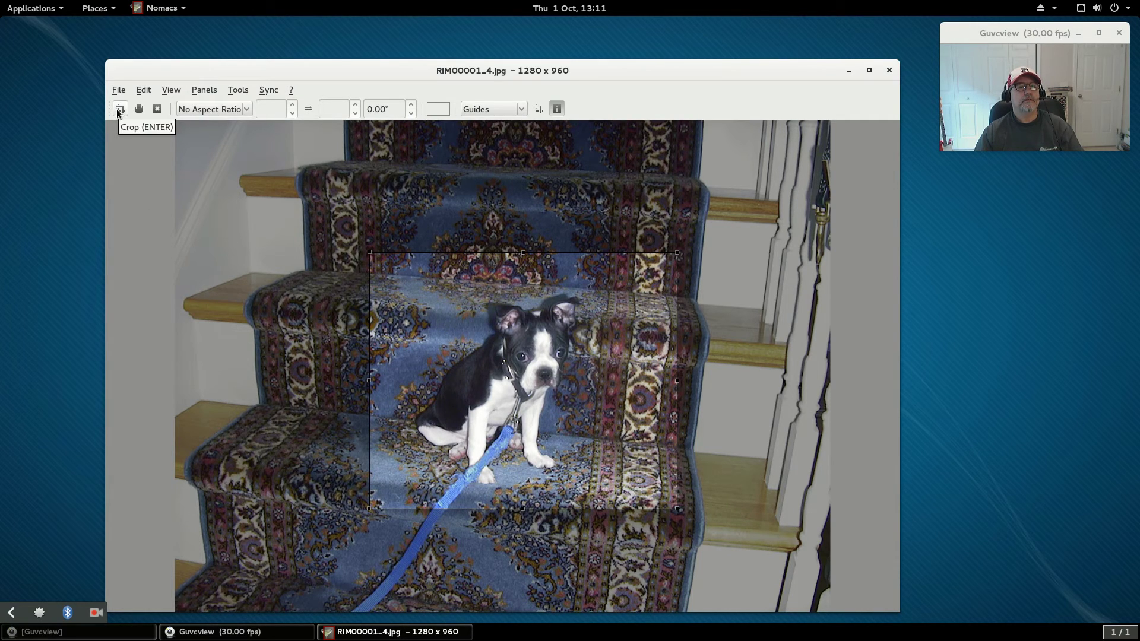
left_click(144, 91)
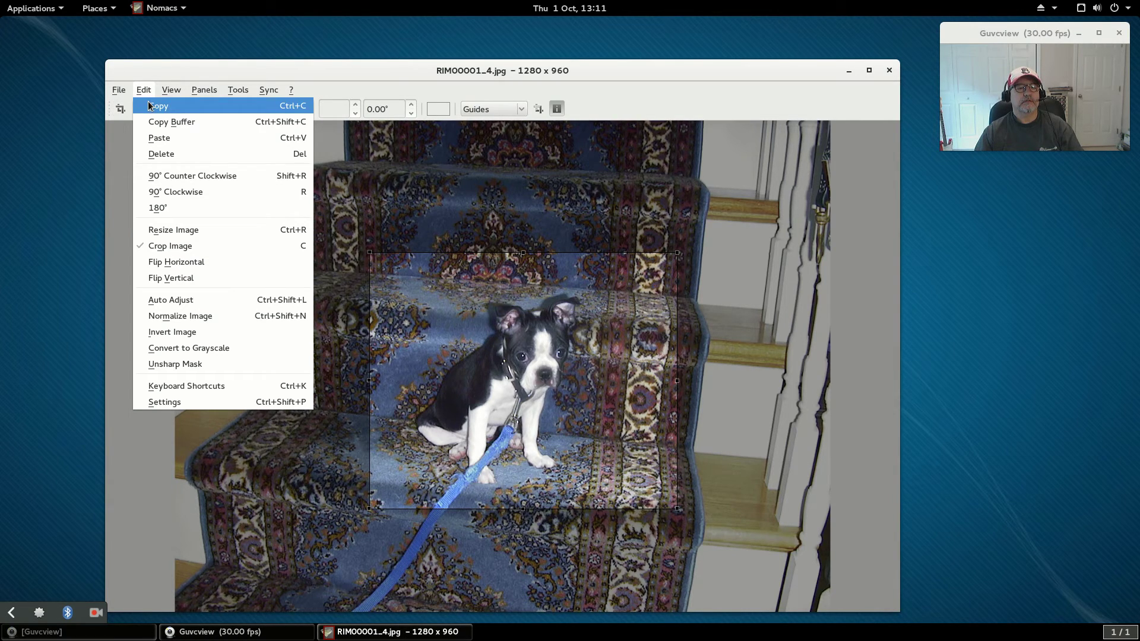
left_click(502, 309)
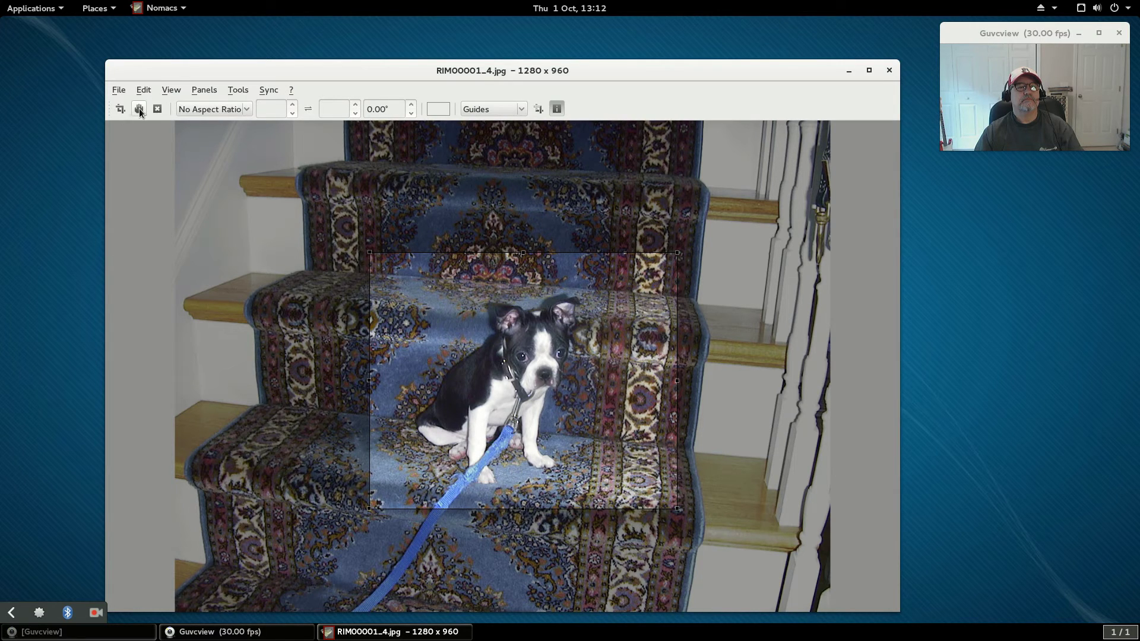
left_click(120, 109)
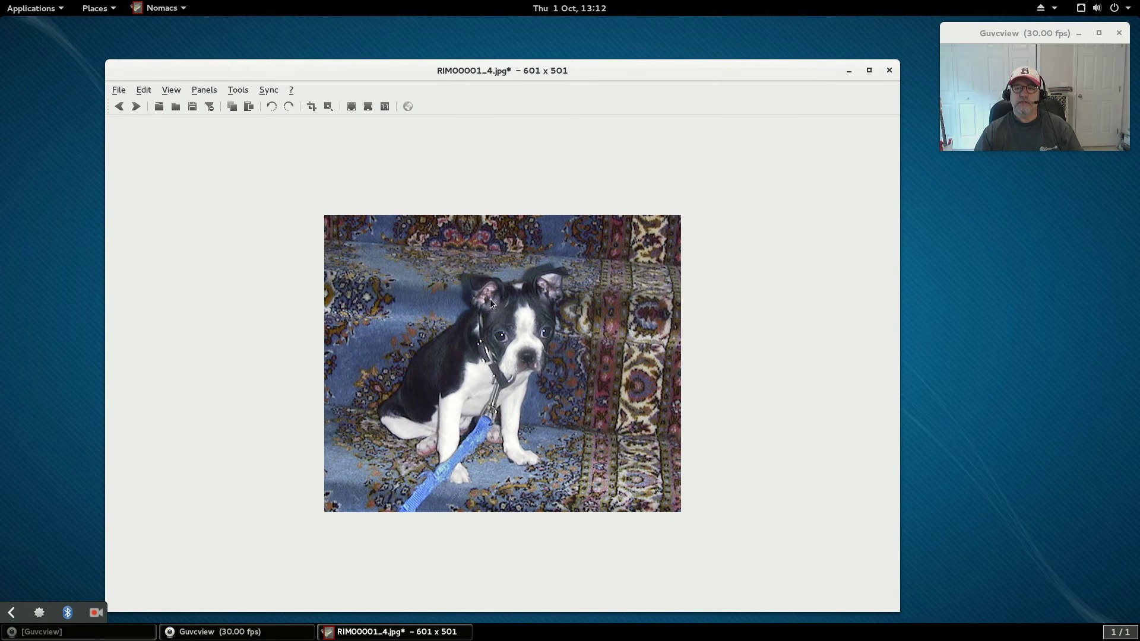
left_click(122, 89)
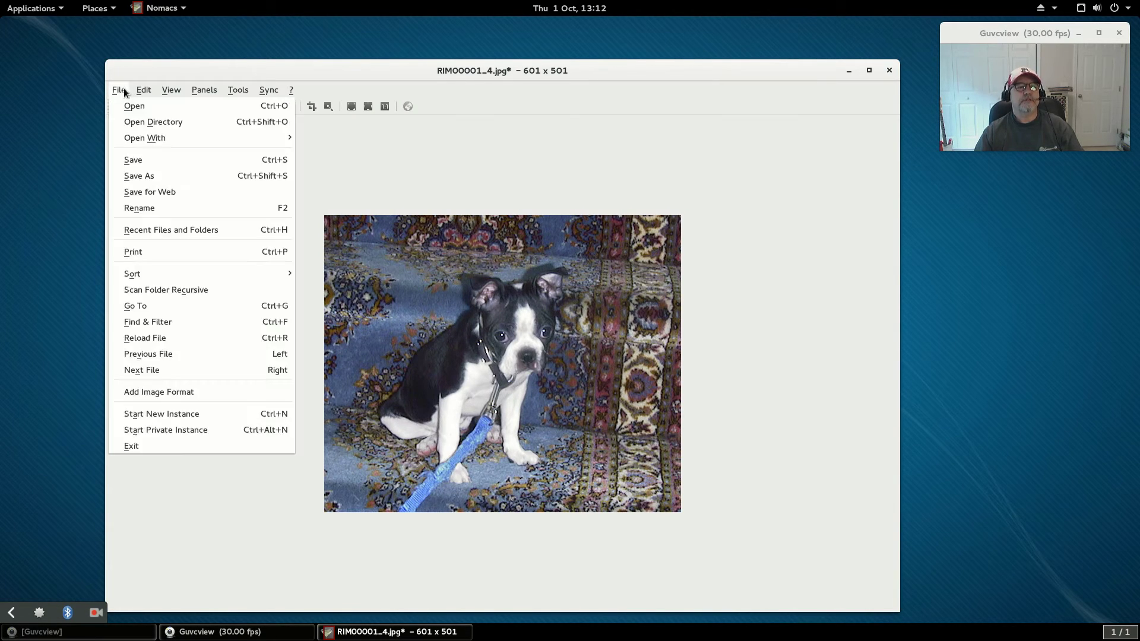
left_click(132, 160)
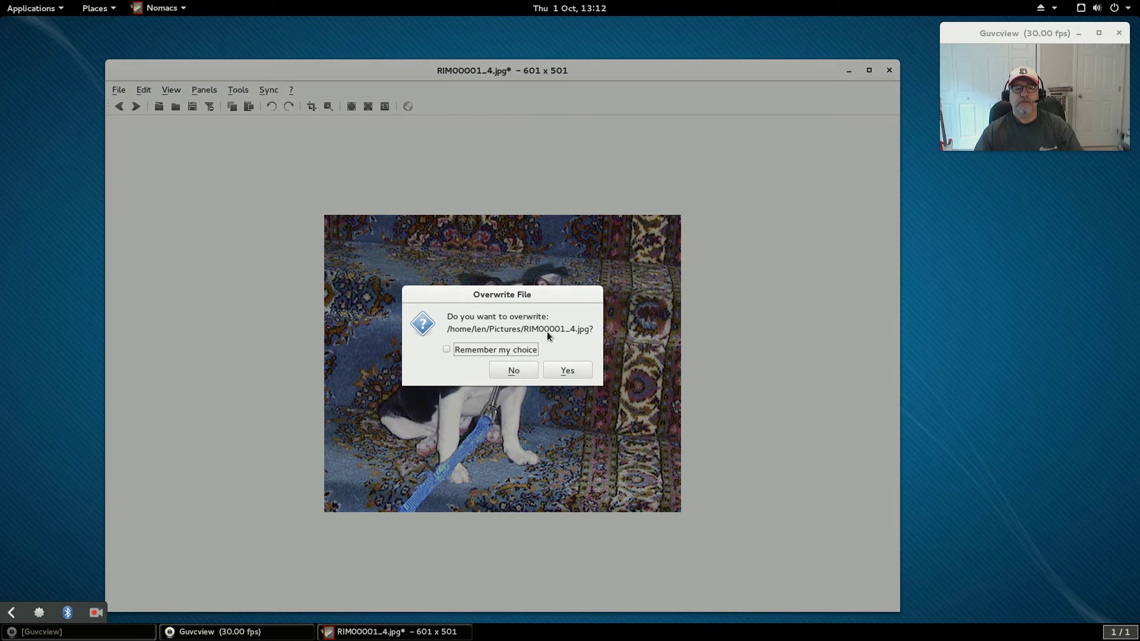
left_click(515, 370)
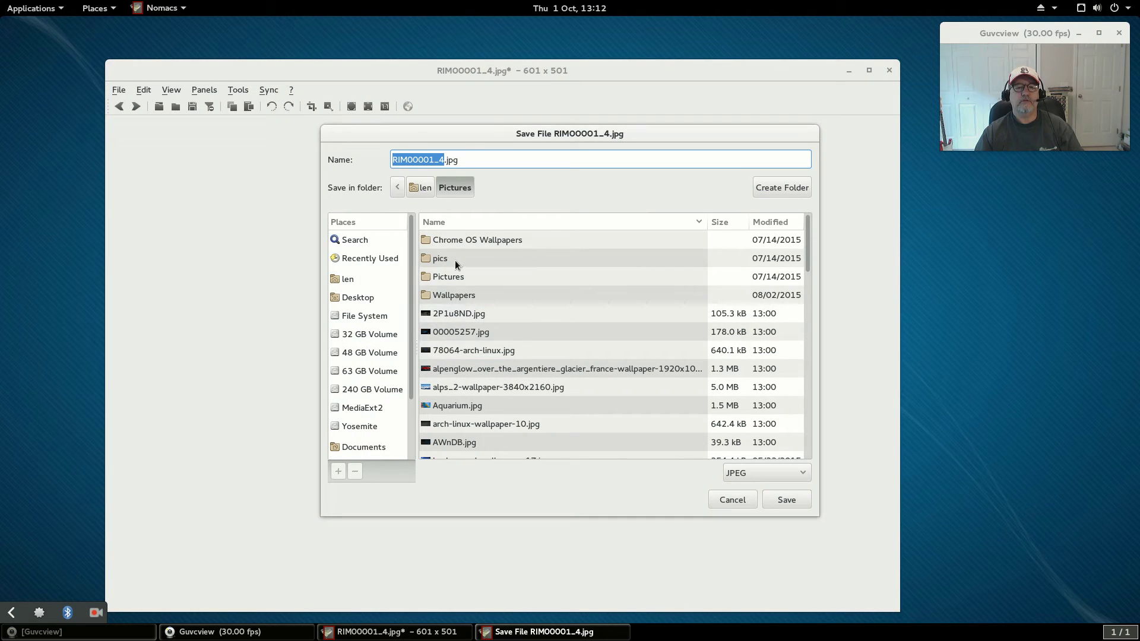
left_click(732, 499)
Step: Save the cropped photo as a new JPEG file named molly.jpg in the Pictures folder
left_click(118, 90)
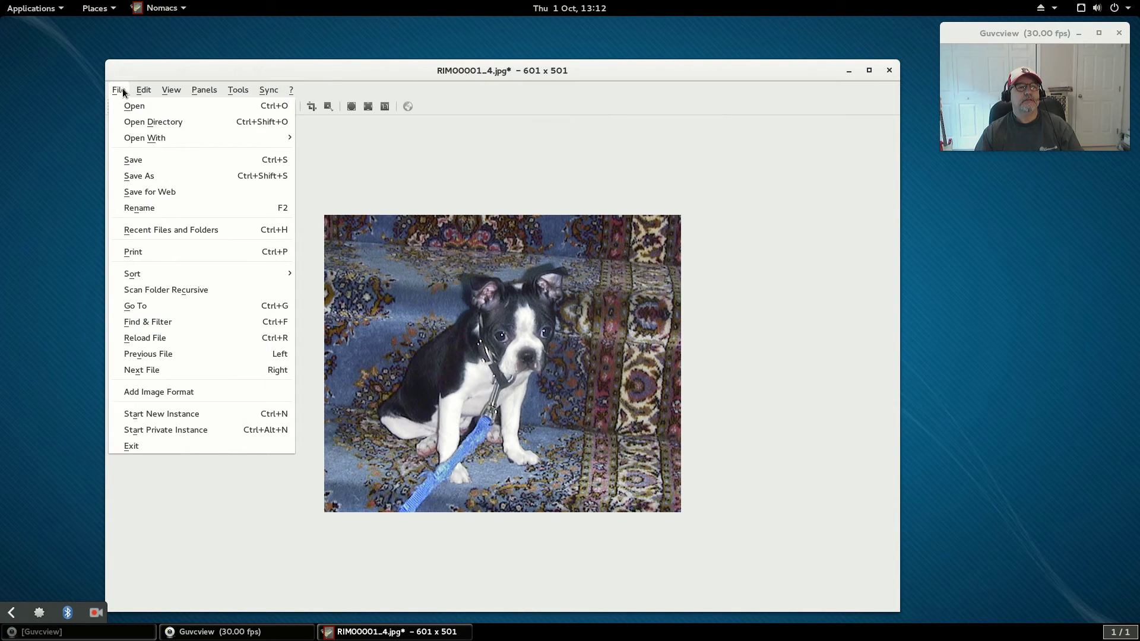
left_click(130, 174)
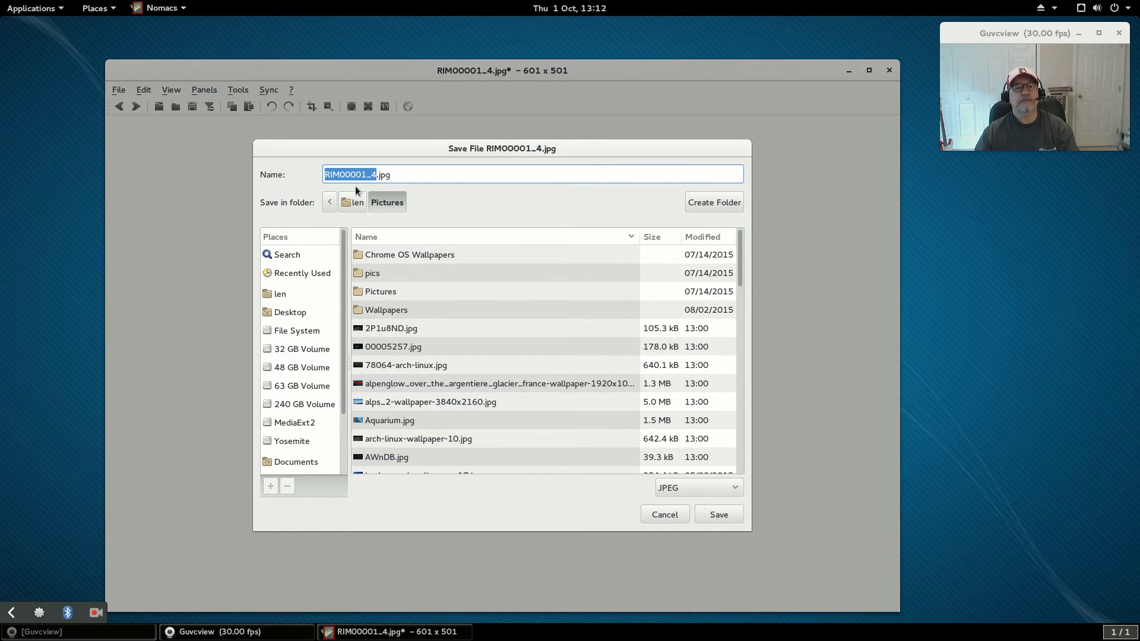
type("molly")
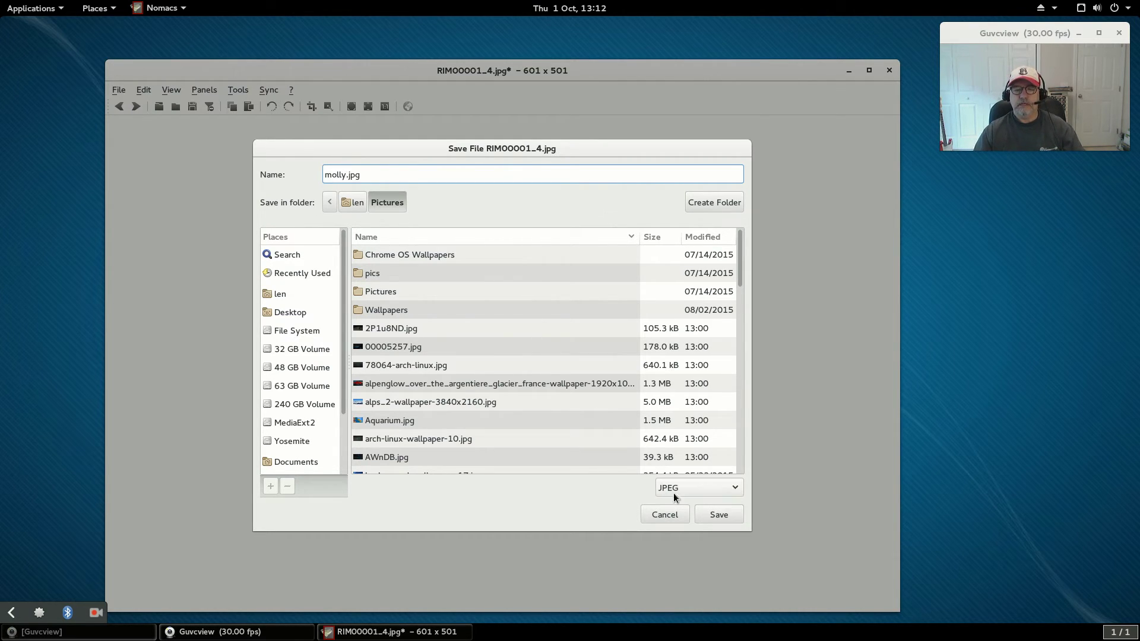
left_click(714, 515)
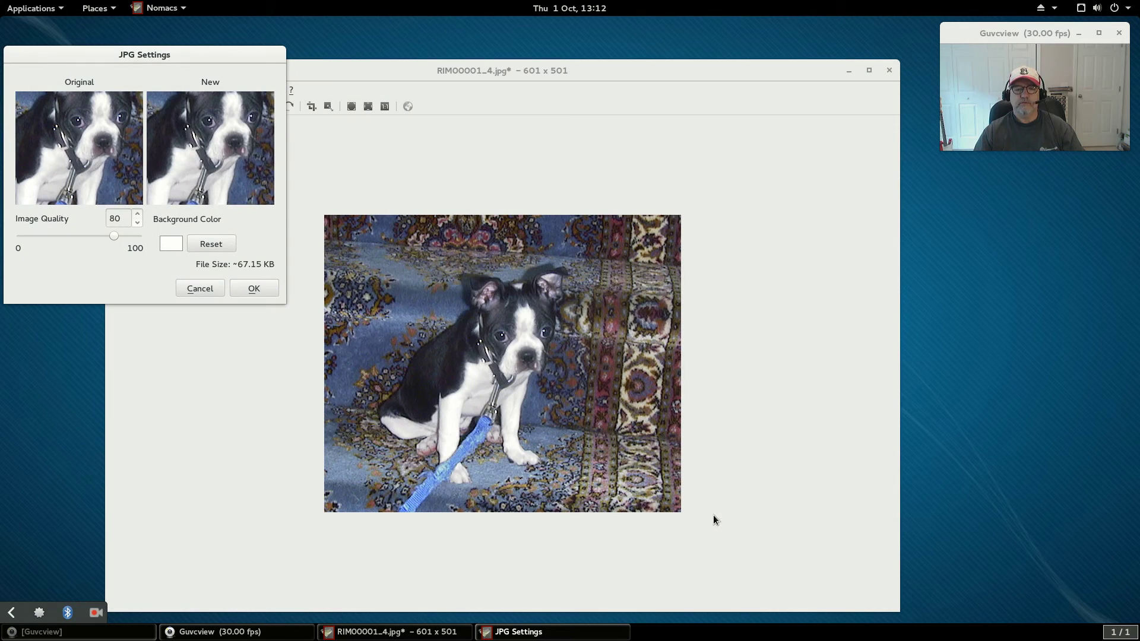
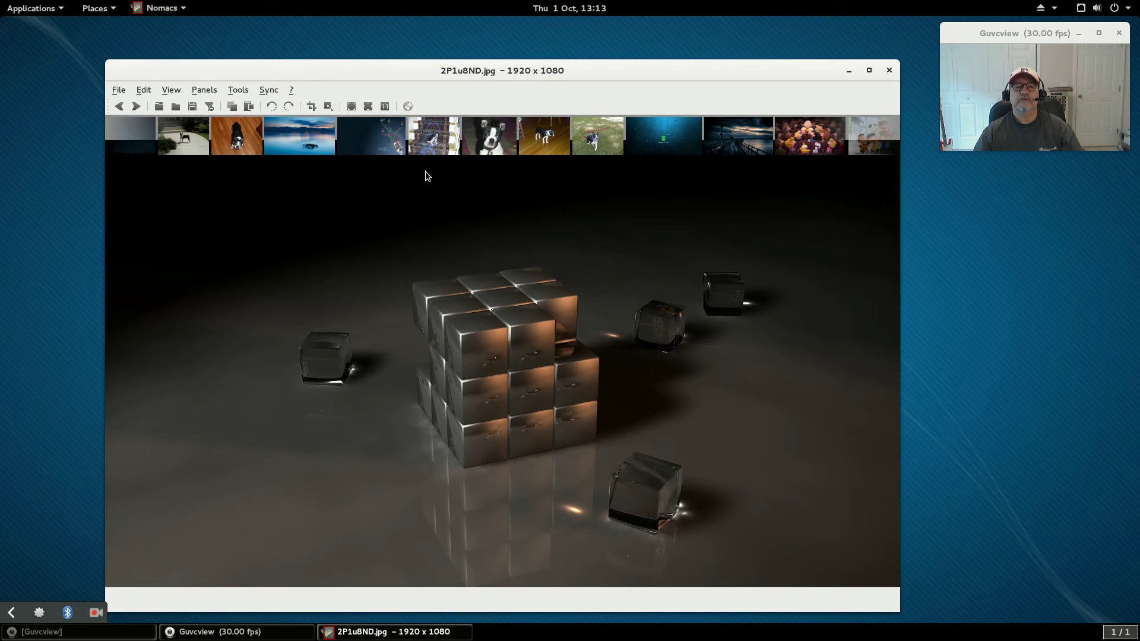
Step: Open RIM00001_4.jpg from the thumbnail strip and switch to the Files app to show the Pictures folder
left_click(436, 143)
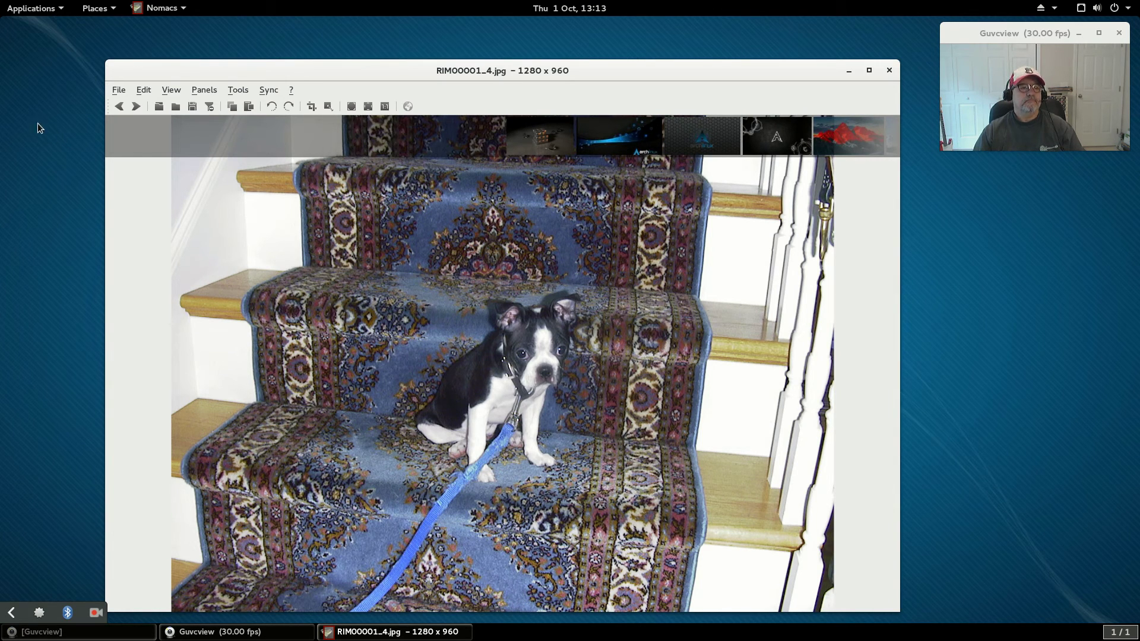
left_click(30, 8)
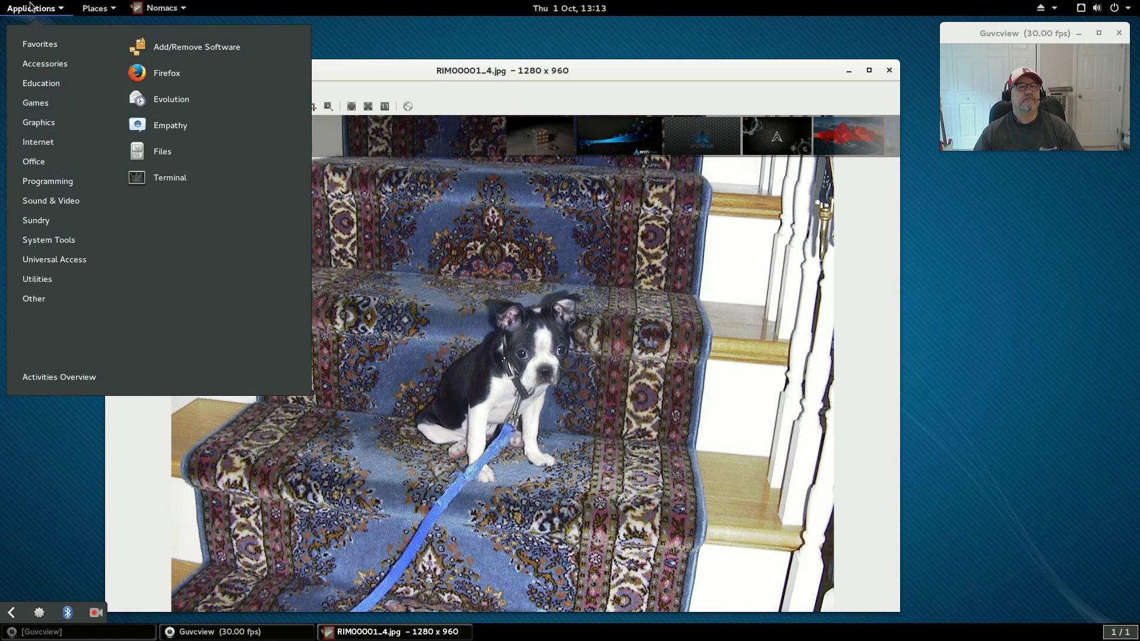
left_click(159, 151)
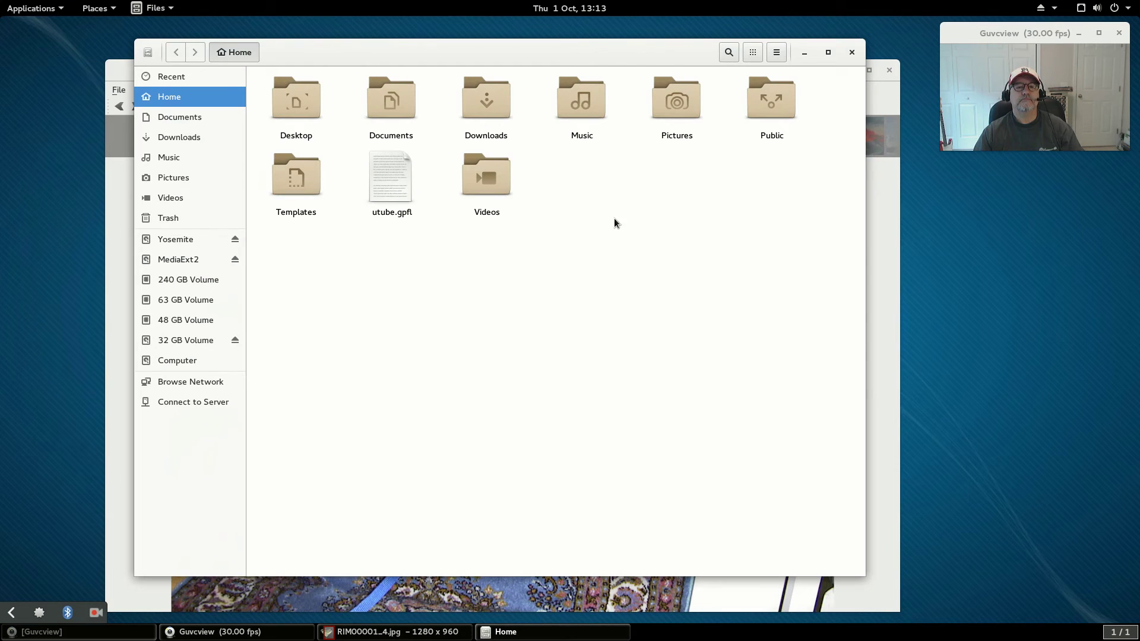
left_click(177, 180)
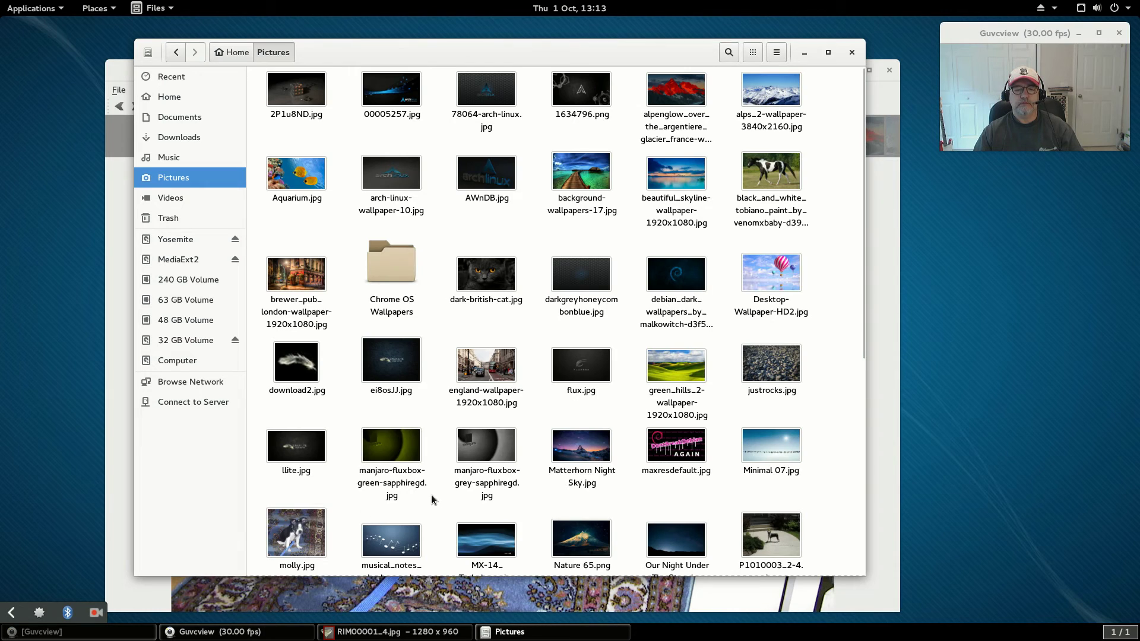
Step: Open the original RIM00001_4.jpg from the Pictures folder, close it, and open the cropped molly.jpg for comparison
scroll(433, 497, "down", 5)
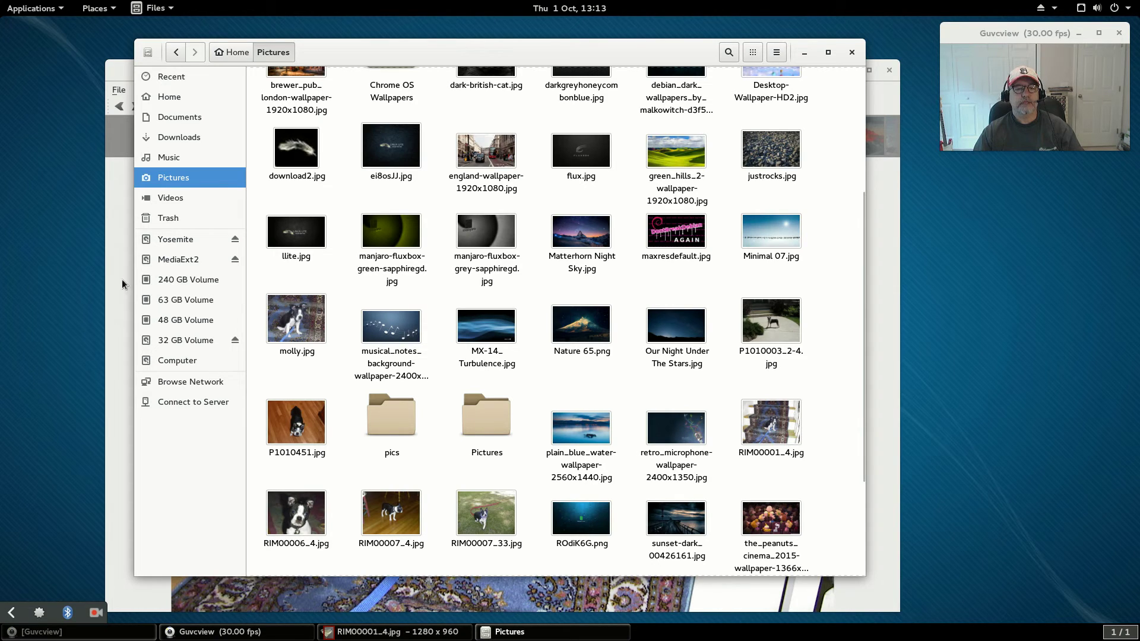
right_click(772, 427)
key("Escape")
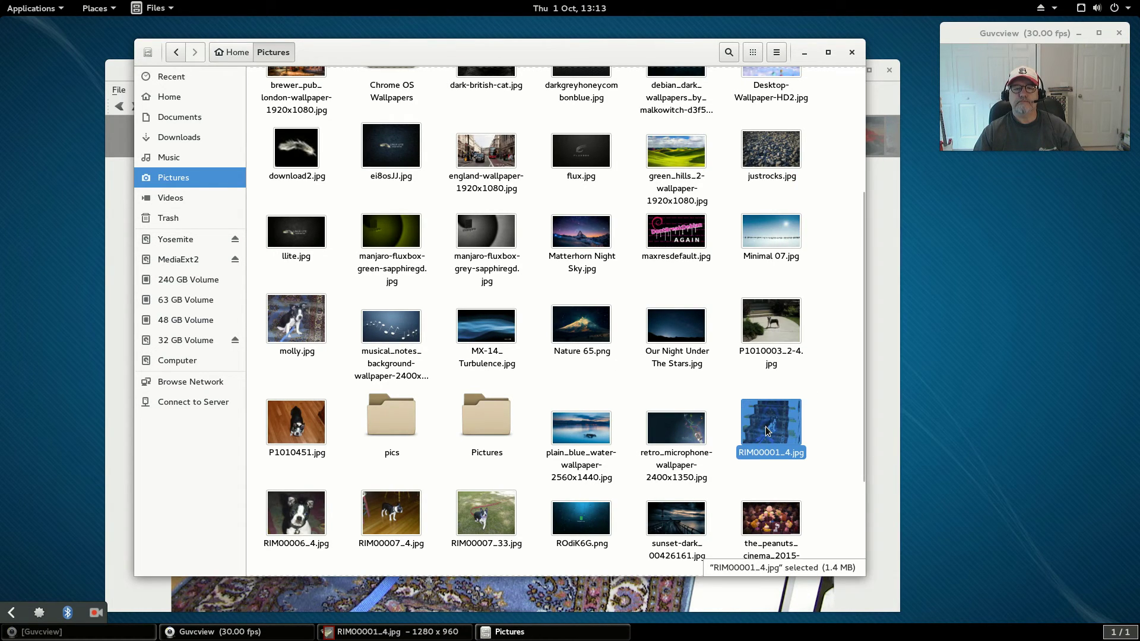
double_click(767, 431)
key("ctrl+w")
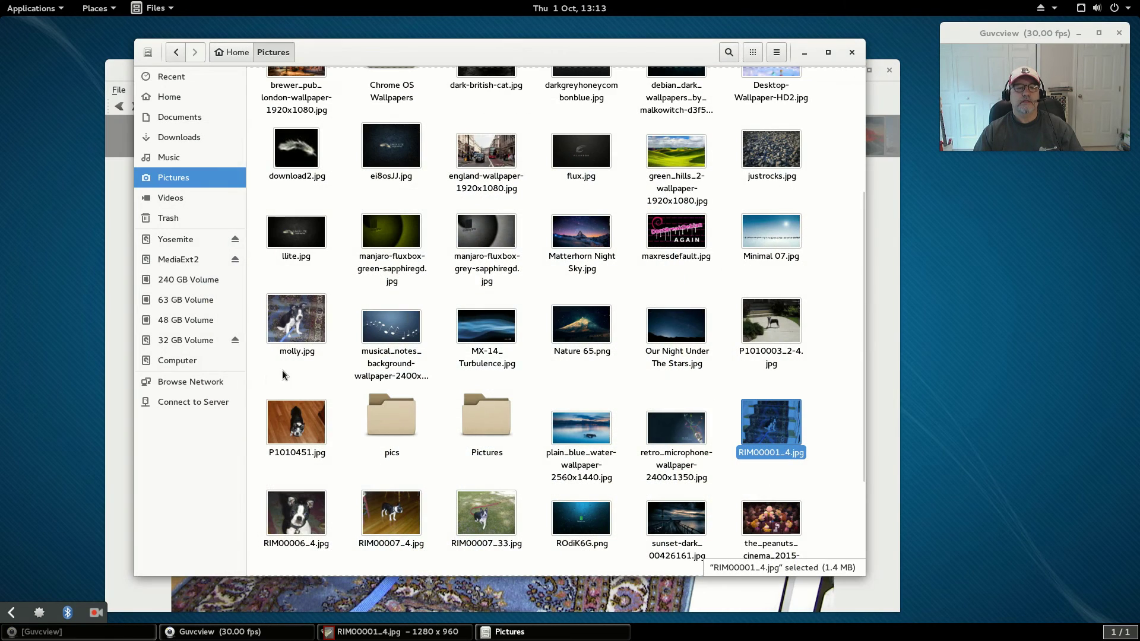
double_click(304, 305)
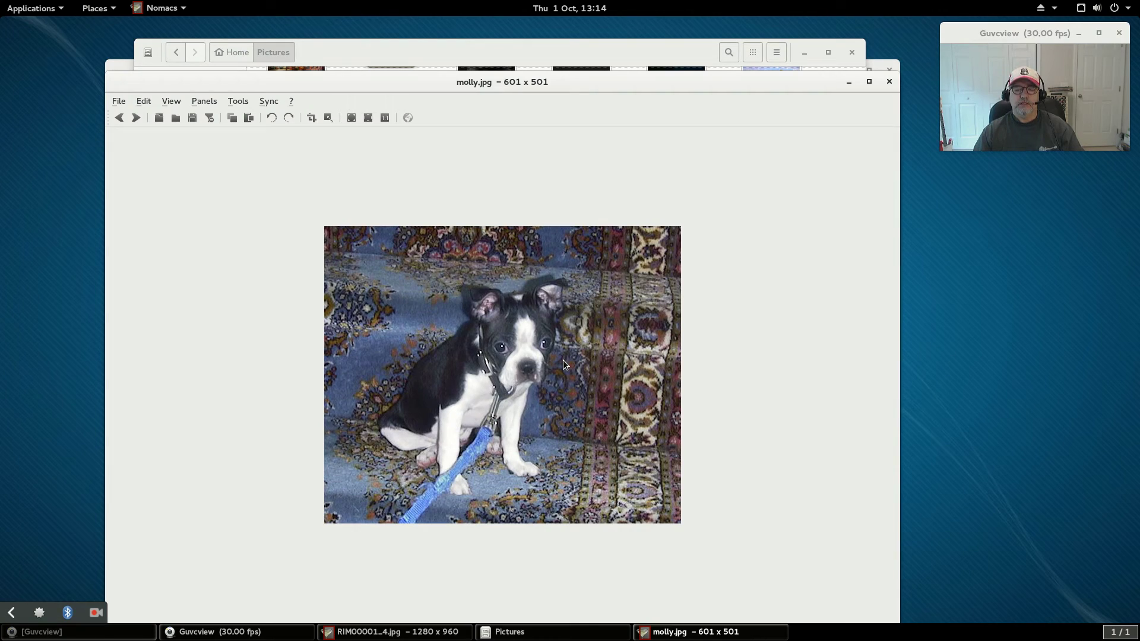
Step: Close the molly.jpg and Files windows and browse the thumbnail strip from 00005257.jpg to Aquarium.jpg
left_click(889, 81)
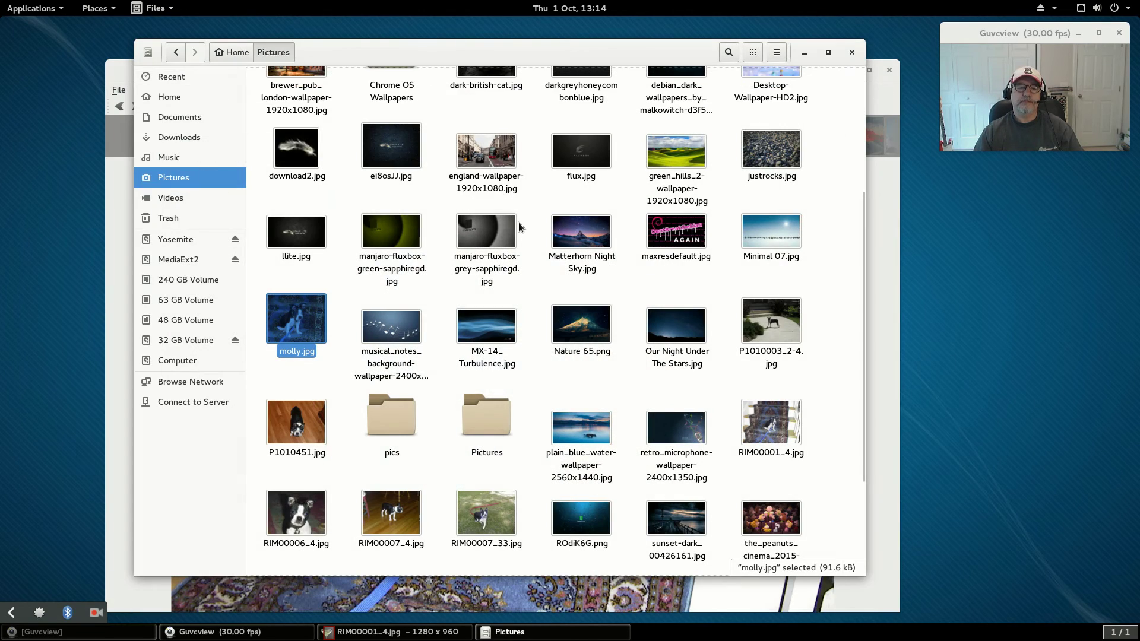
left_click(852, 53)
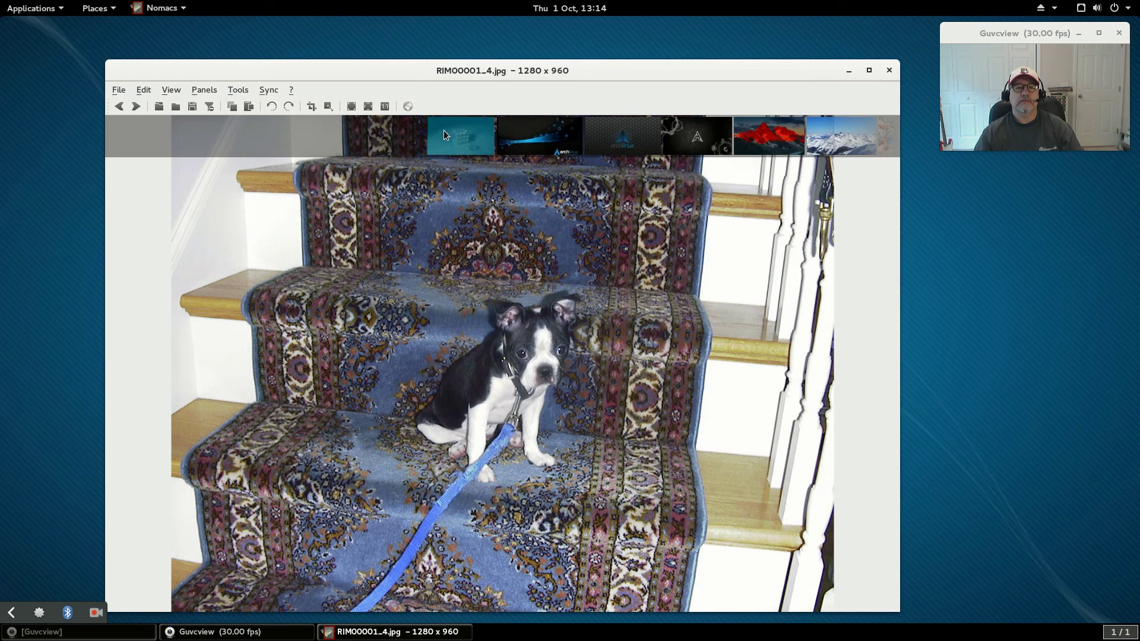
left_click(534, 137)
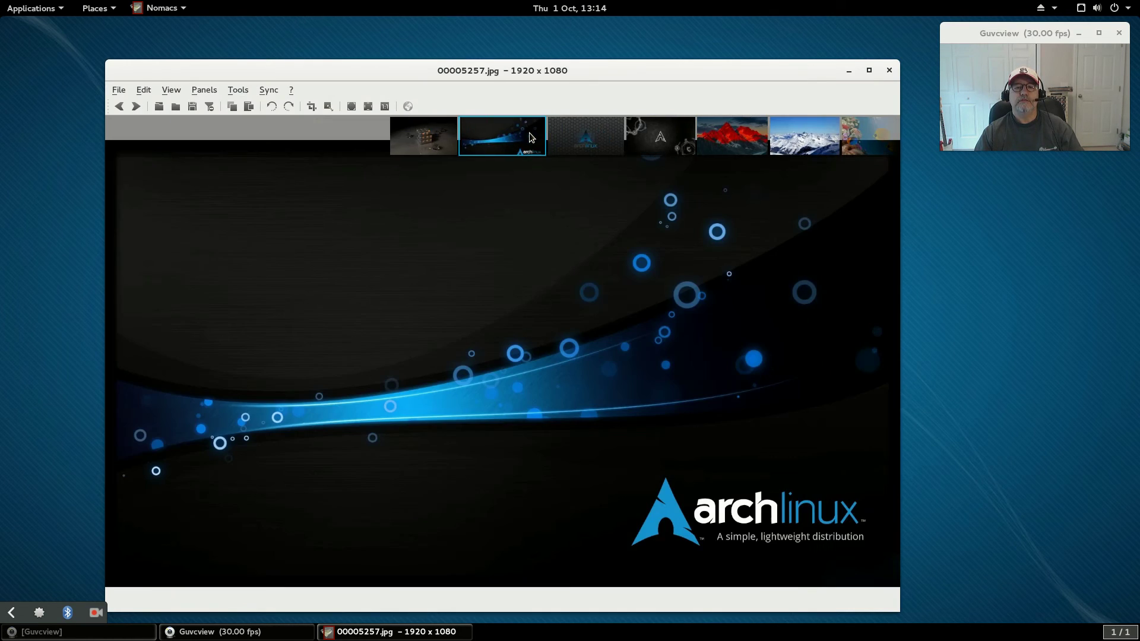
left_click(569, 138)
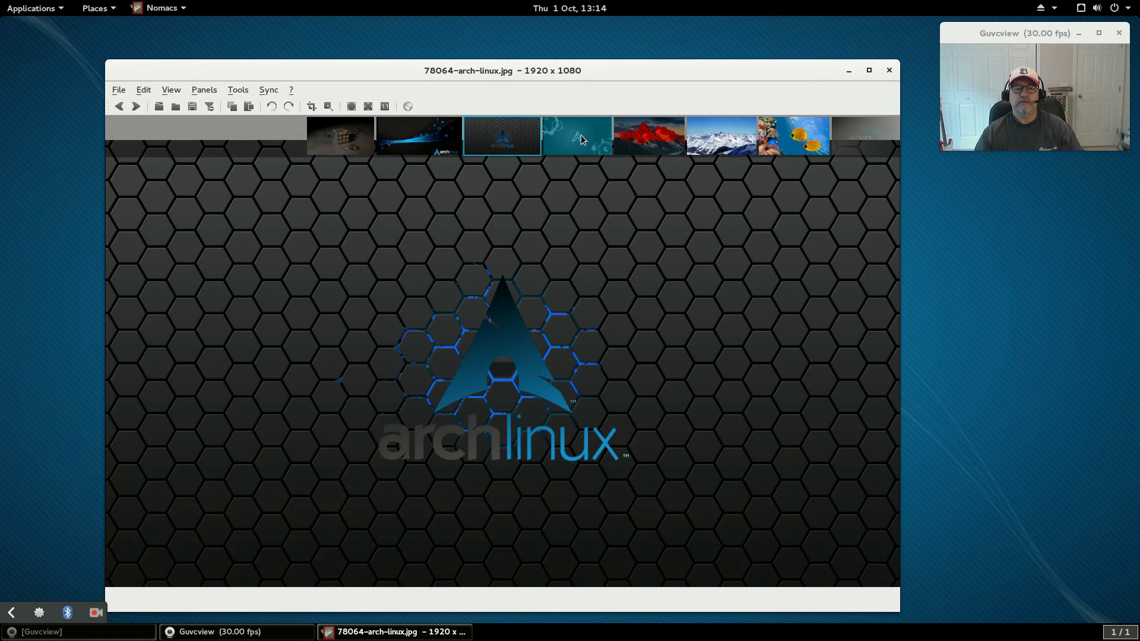
left_click(581, 137)
left_click(582, 138)
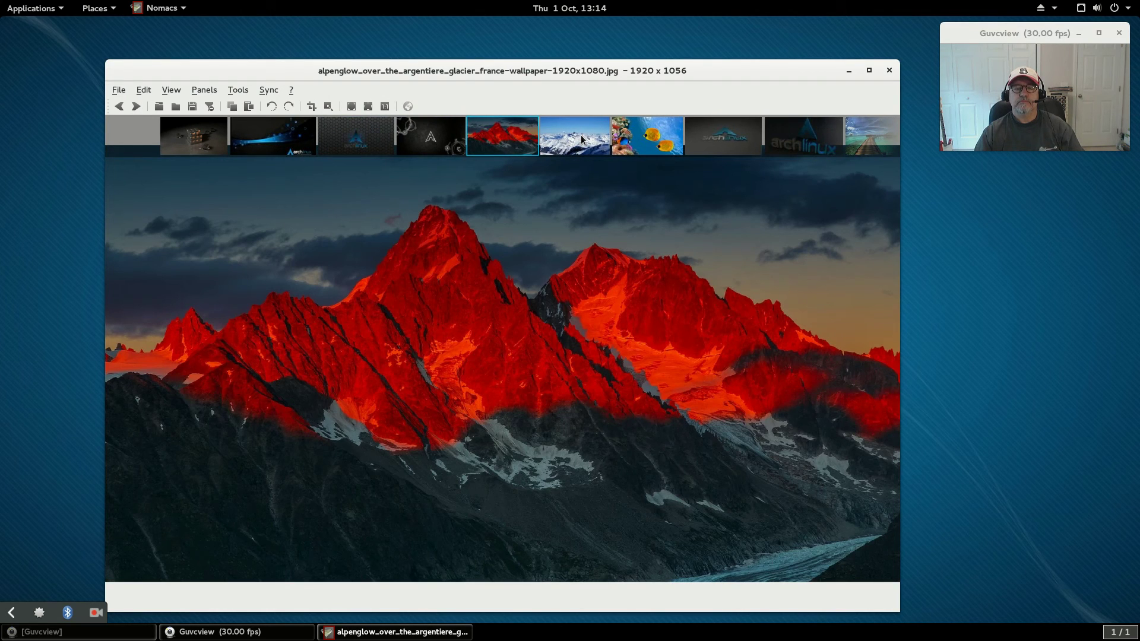
left_click(582, 140)
left_click(582, 139)
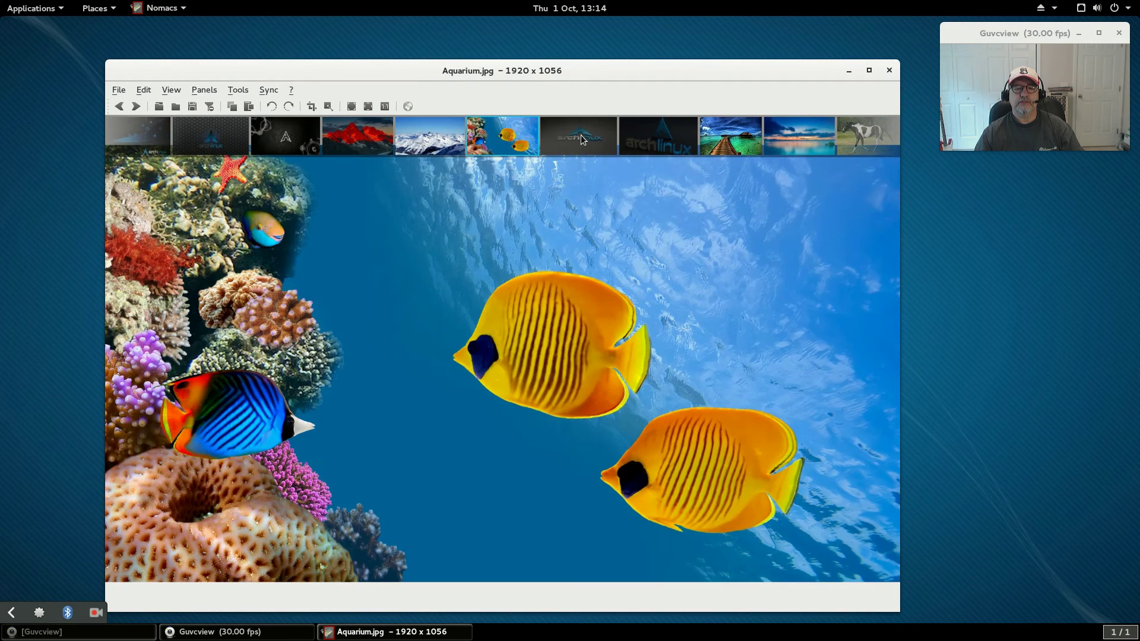
Step: Browse the thumbnails from background-wallpapers-17.jpg through the London pub to the hot-air balloon picture, shortening the window to fit the pub image
left_click(594, 142)
left_click(656, 138)
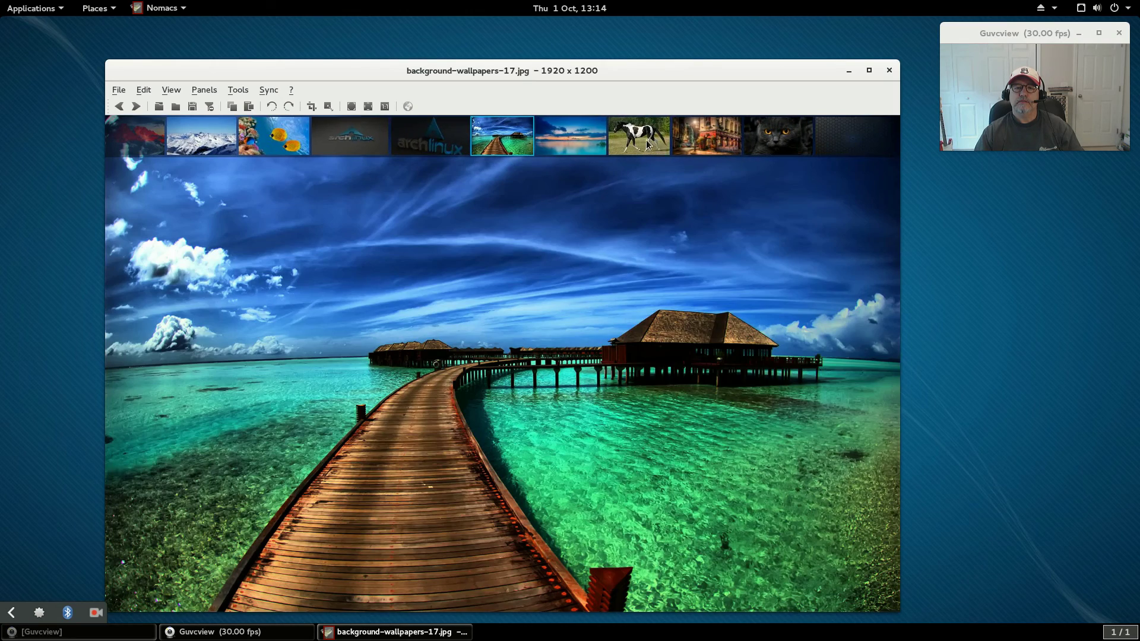
left_click(583, 135)
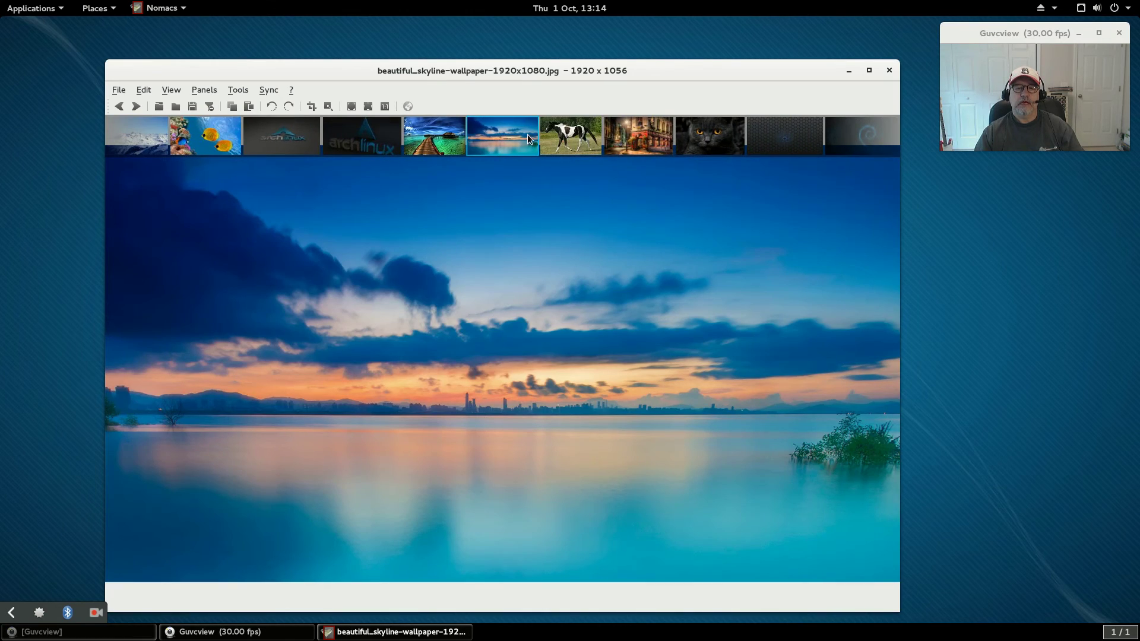
left_click(562, 130)
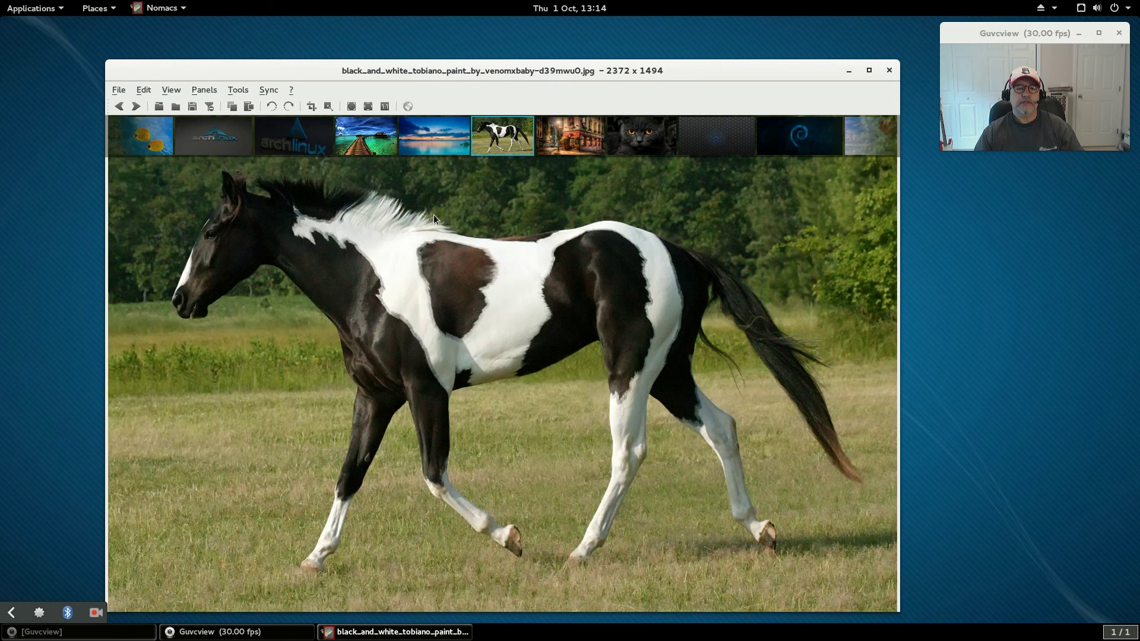
left_click(580, 140)
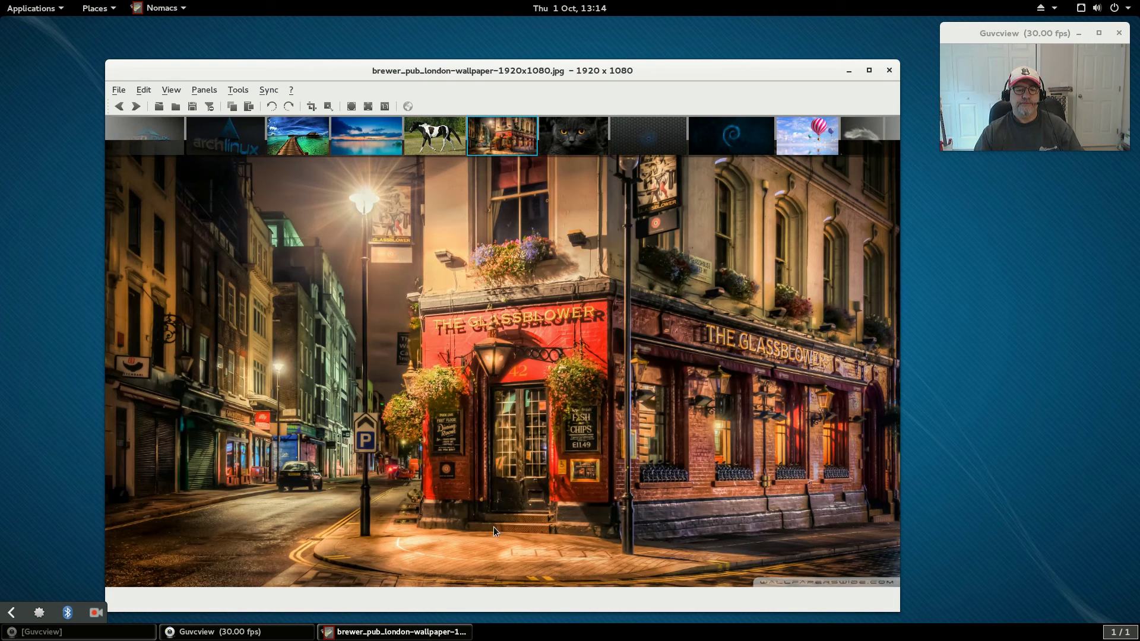
left_click_drag(505, 610, 505, 561)
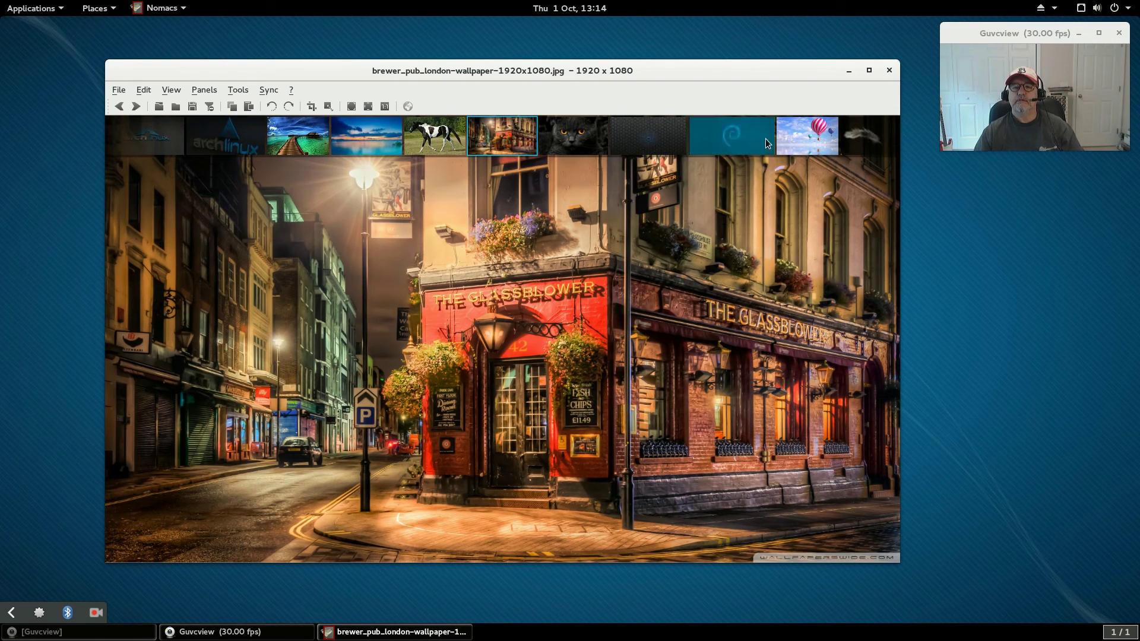
left_click(799, 131)
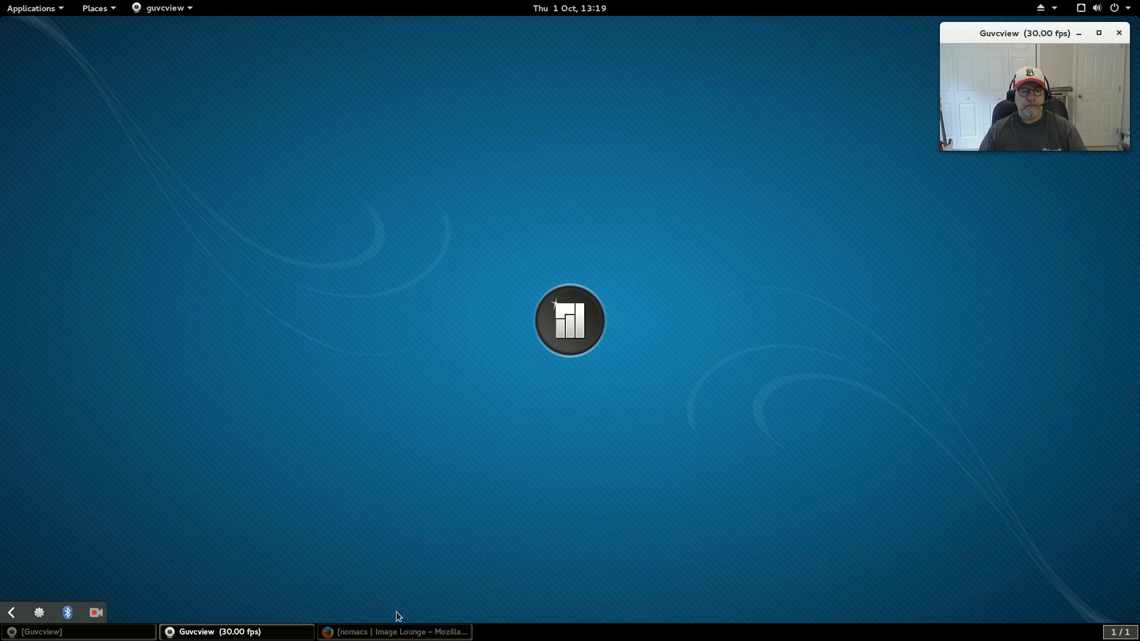
Step: Switch to the nomacs.org site in Firefox and open its Download page
left_click(398, 632)
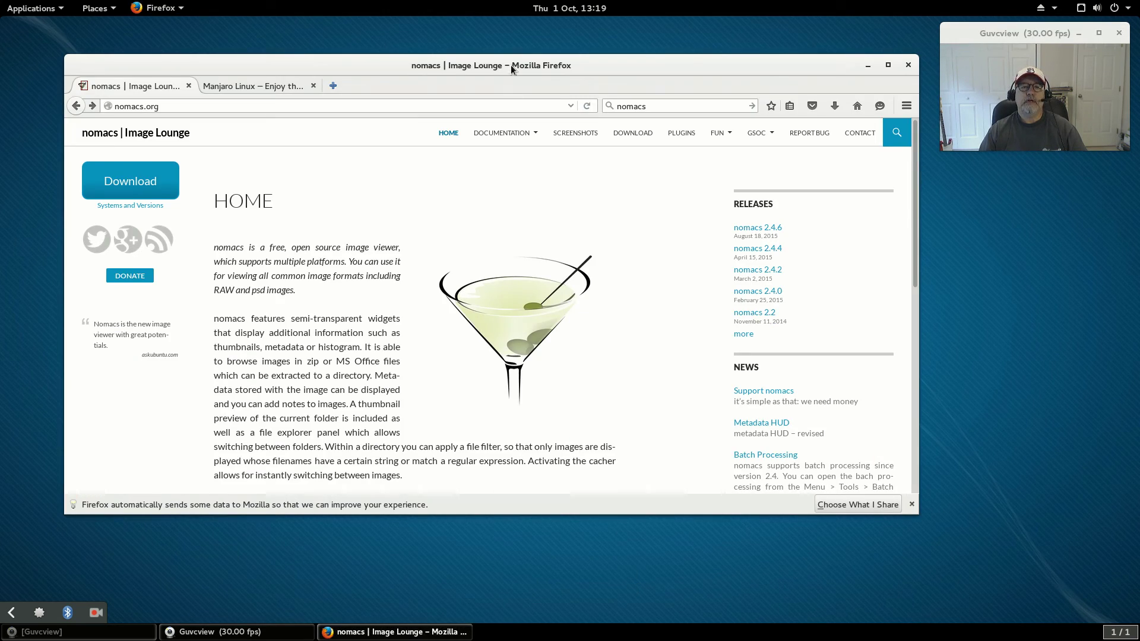
left_click_drag(512, 70, 498, 95)
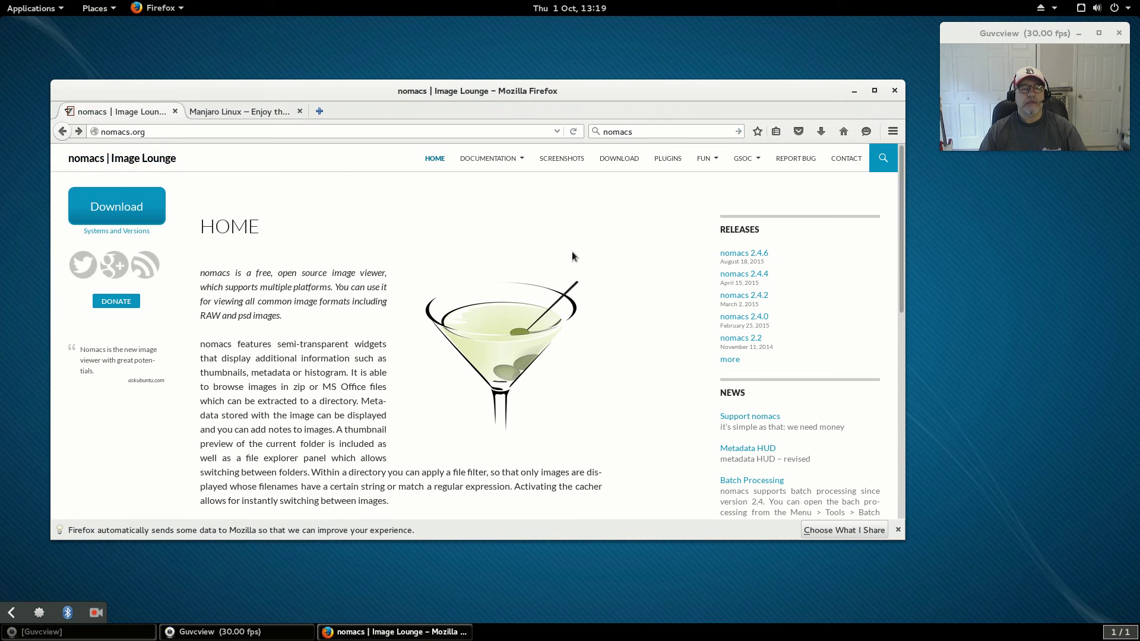
left_click(117, 205)
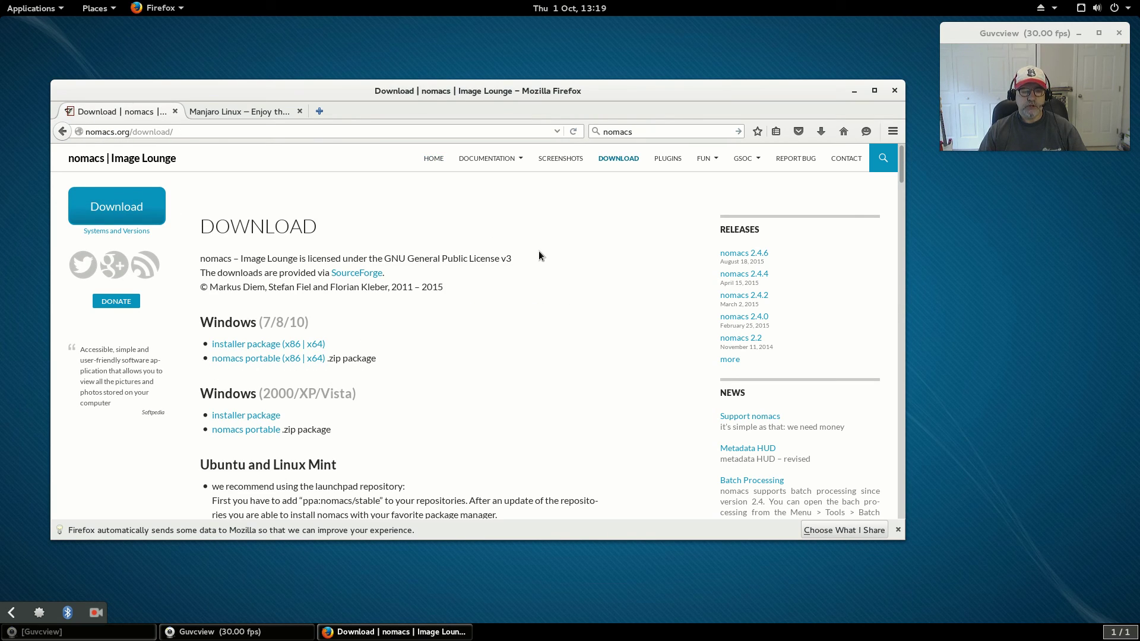
Step: Examine the download page for the nomacs packages and install commands offered for Windows, Linux distributions, Mac and other systems
scroll(539, 252, "down", 2)
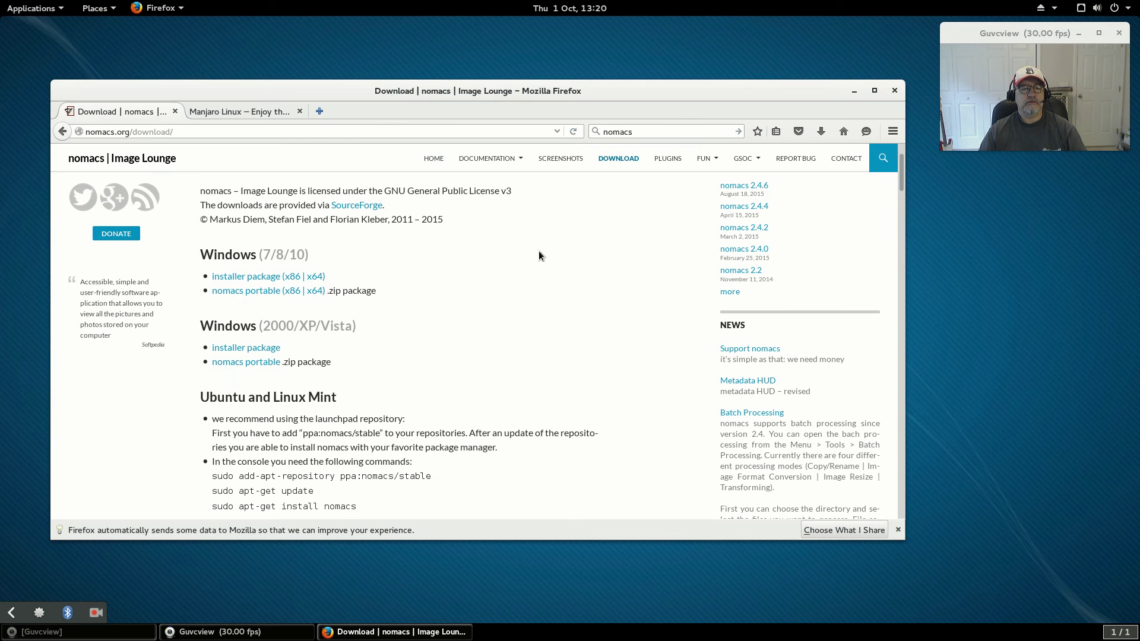
scroll(539, 256, "down", 1)
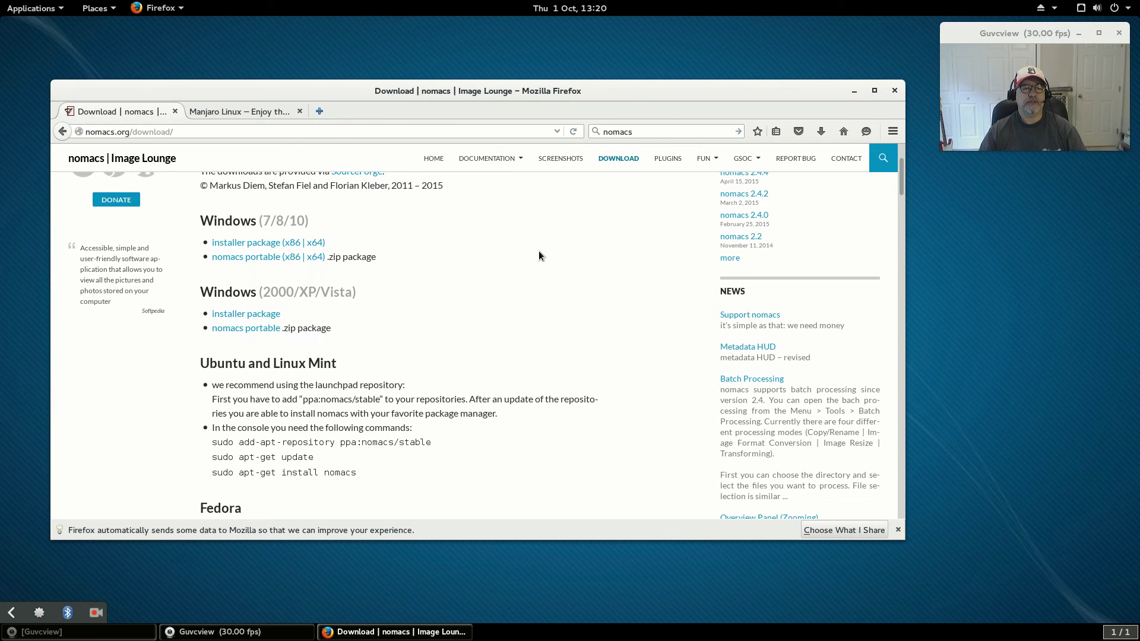
scroll(540, 256, "down", 3)
scroll(539, 255, "down", 5)
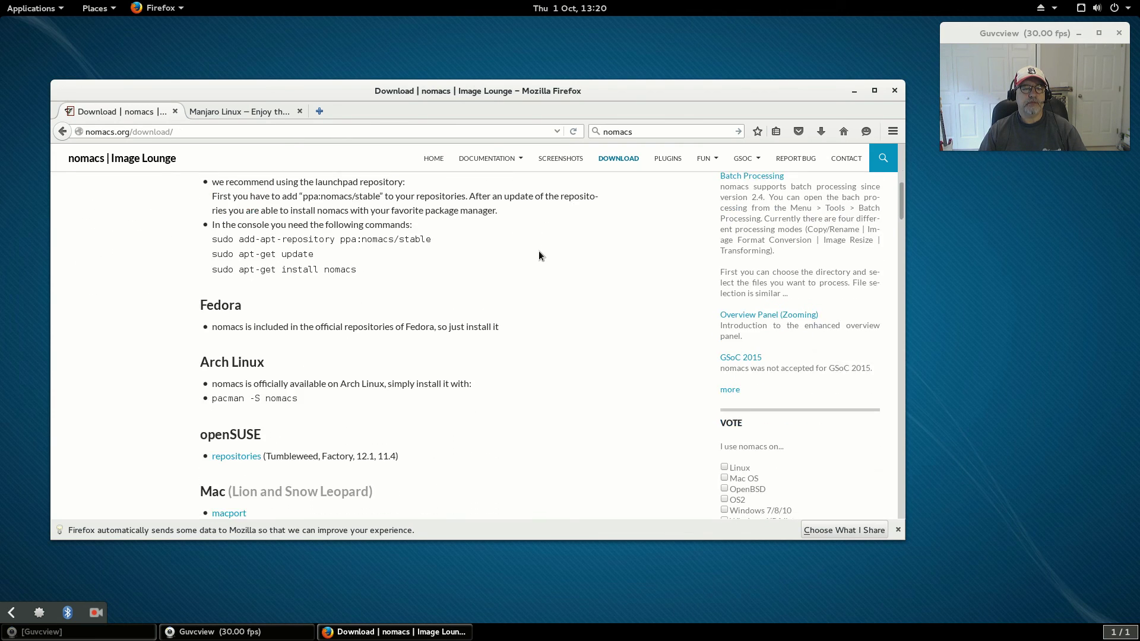
scroll(539, 255, "down", 3)
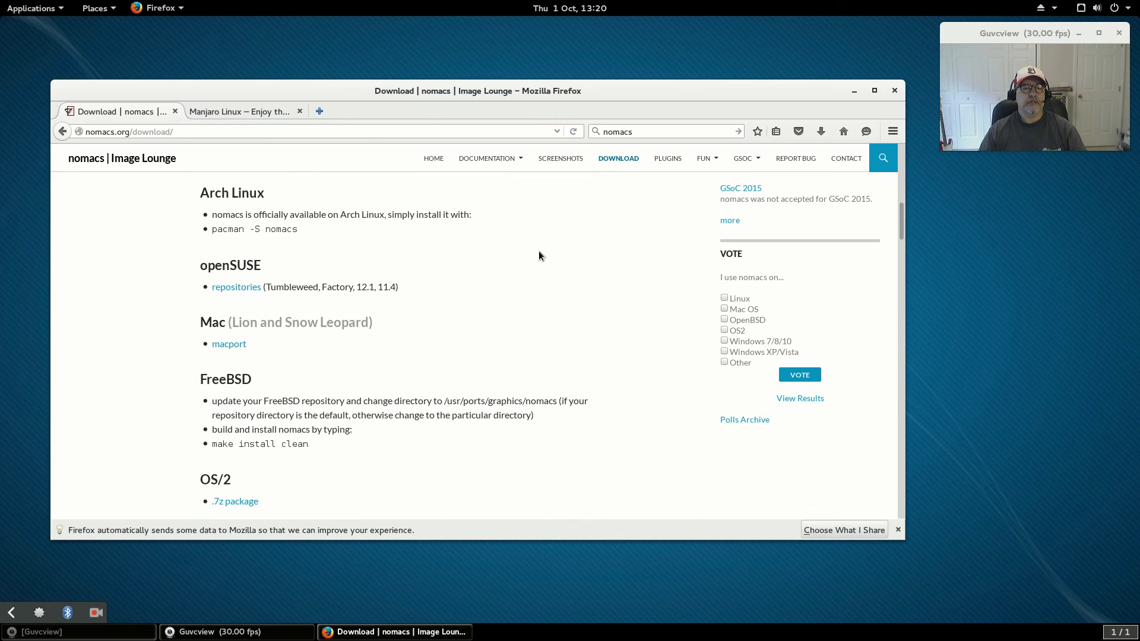
scroll(540, 255, "down", 1)
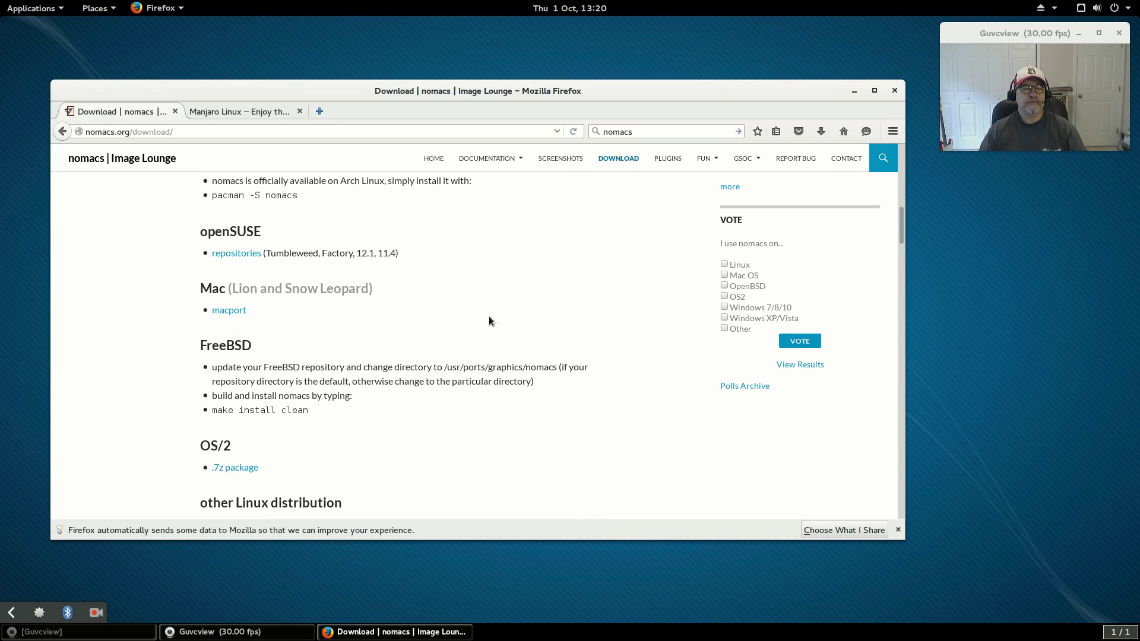
scroll(490, 320, "down", 5)
scroll(489, 320, "down", 3)
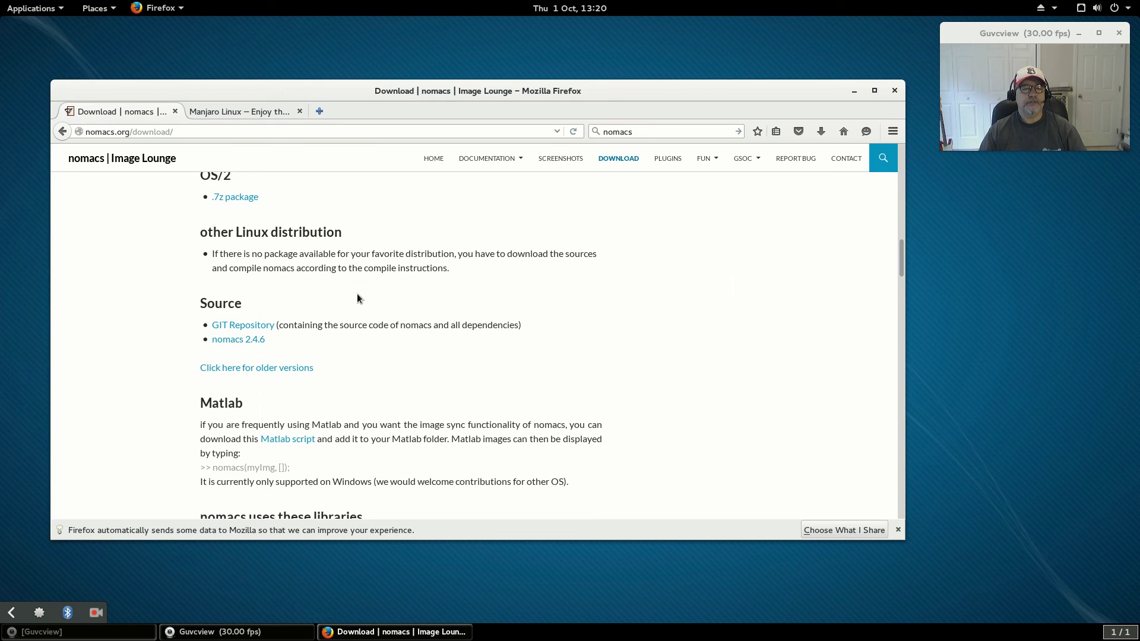
scroll(358, 348, "down", 5)
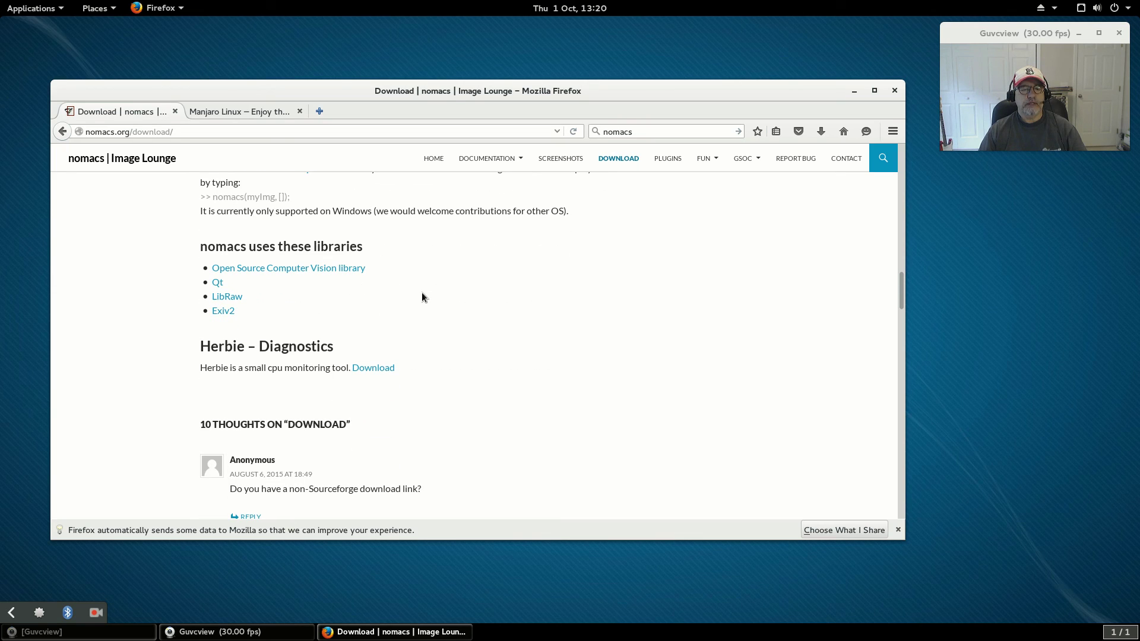
scroll(422, 295, "up", 20)
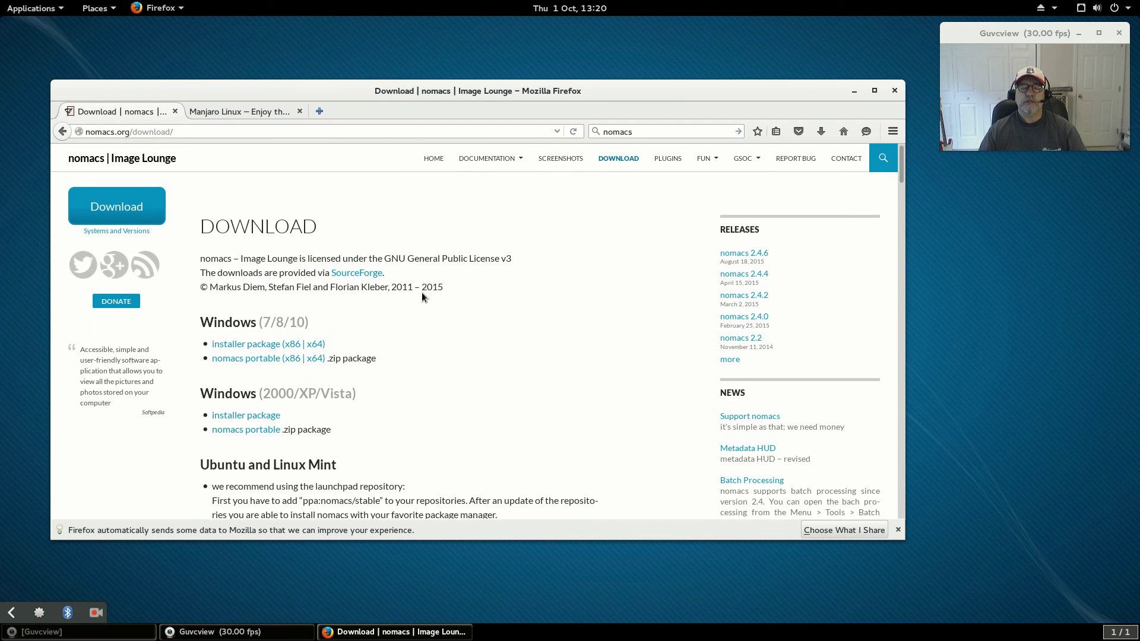
scroll(423, 296, "down", 3)
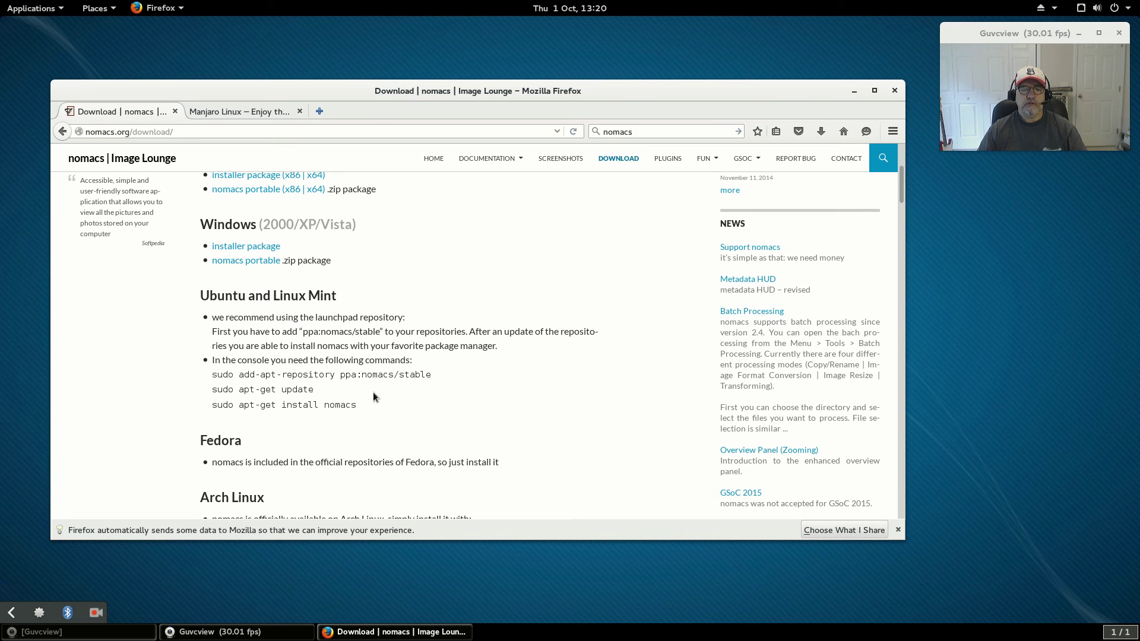
scroll(365, 402, "up", 5)
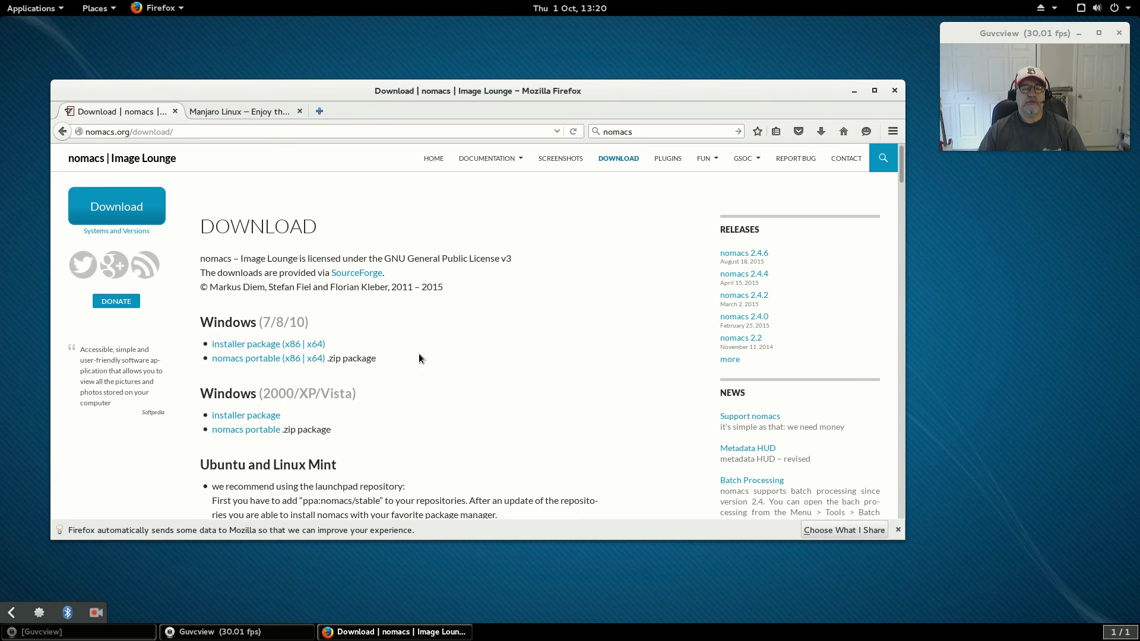